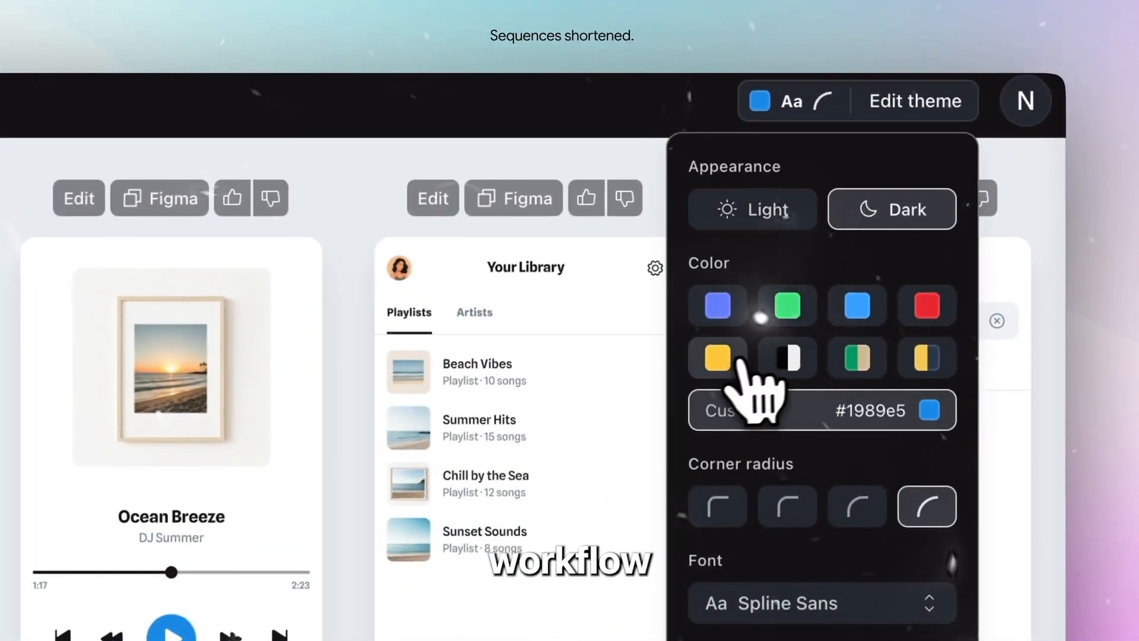
left_click(730, 358)
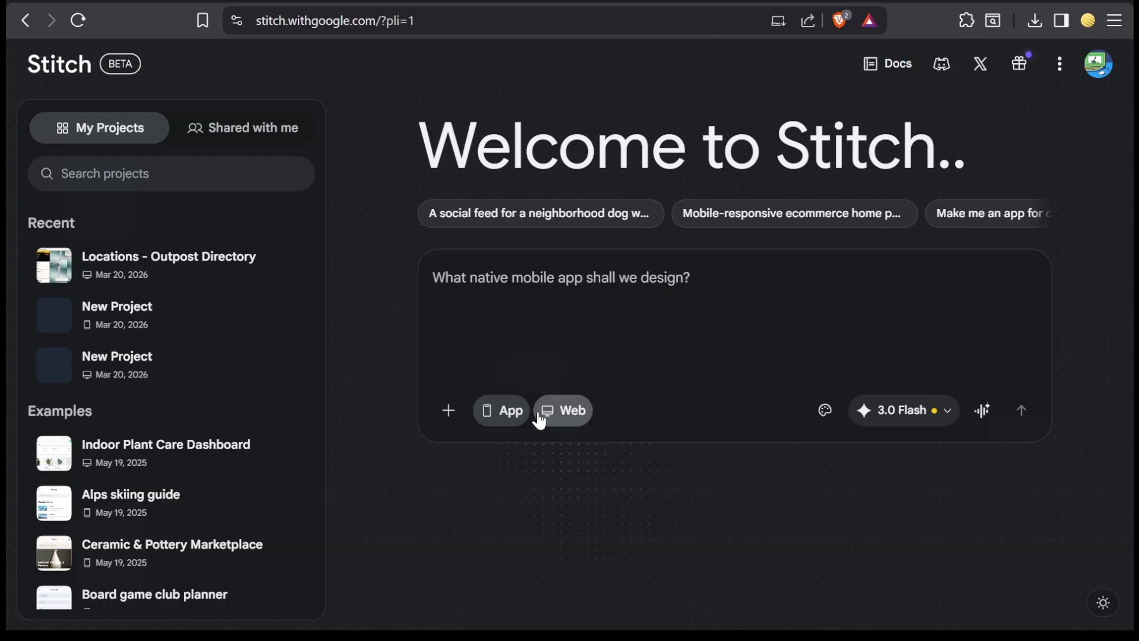
Step: Set the new design to a web experience and let Stitch decide its design system
left_click(558, 412)
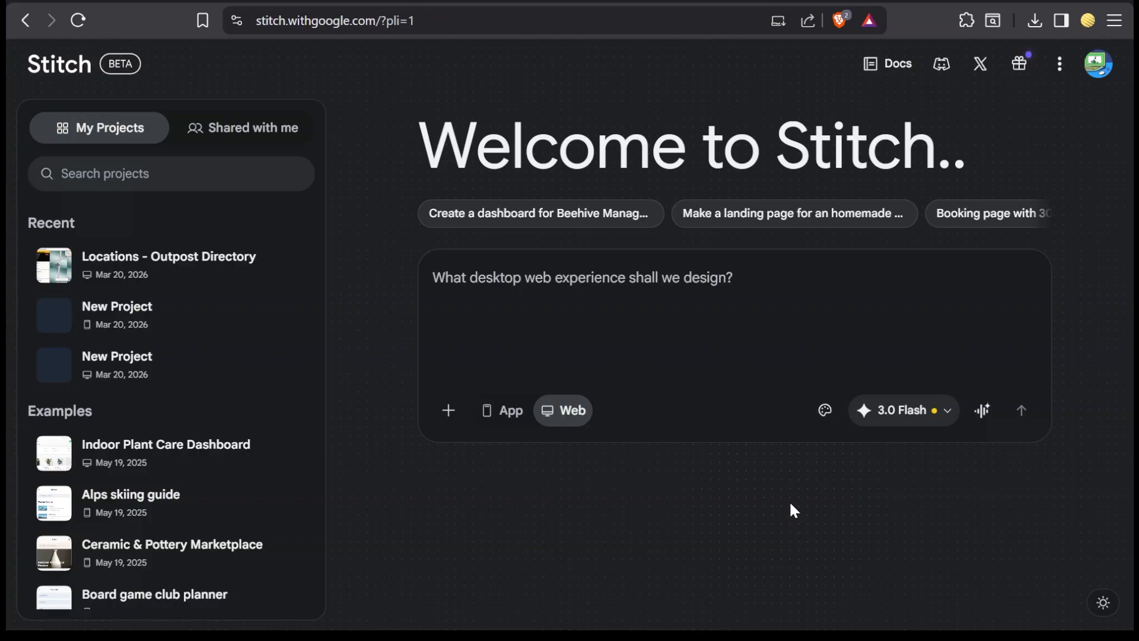
left_click(825, 410)
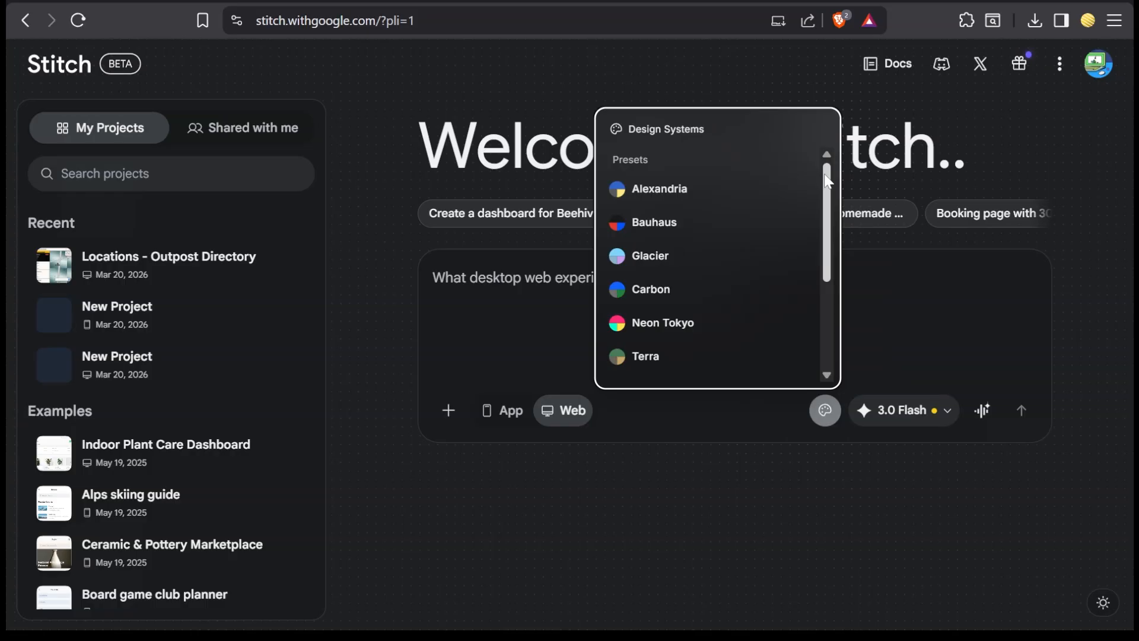
left_click_drag(827, 181, 827, 269)
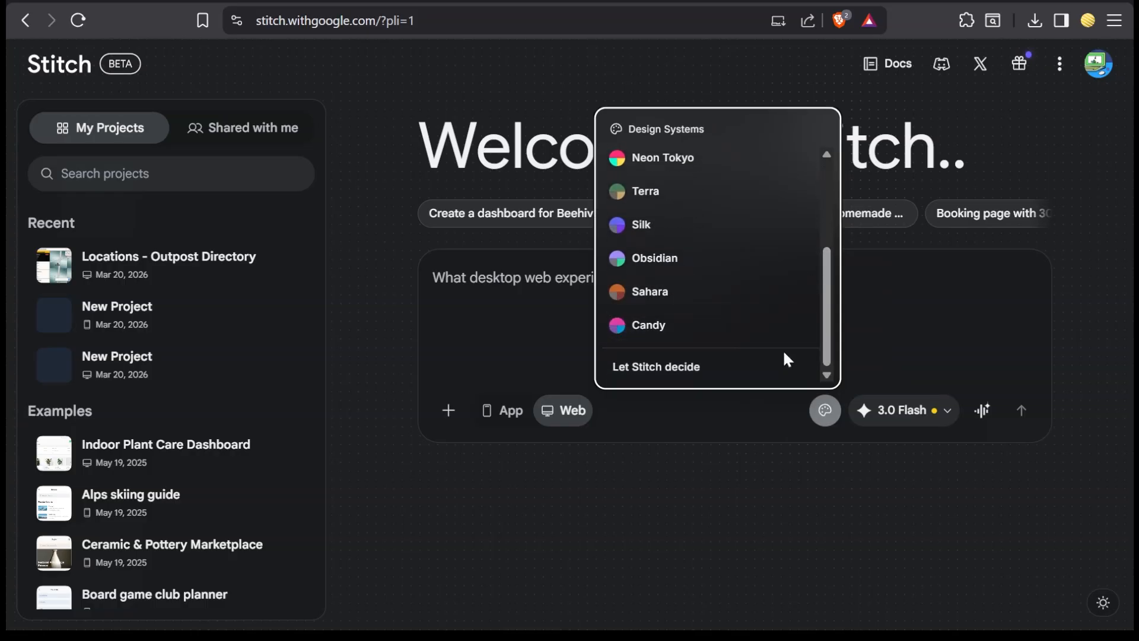
left_click(714, 367)
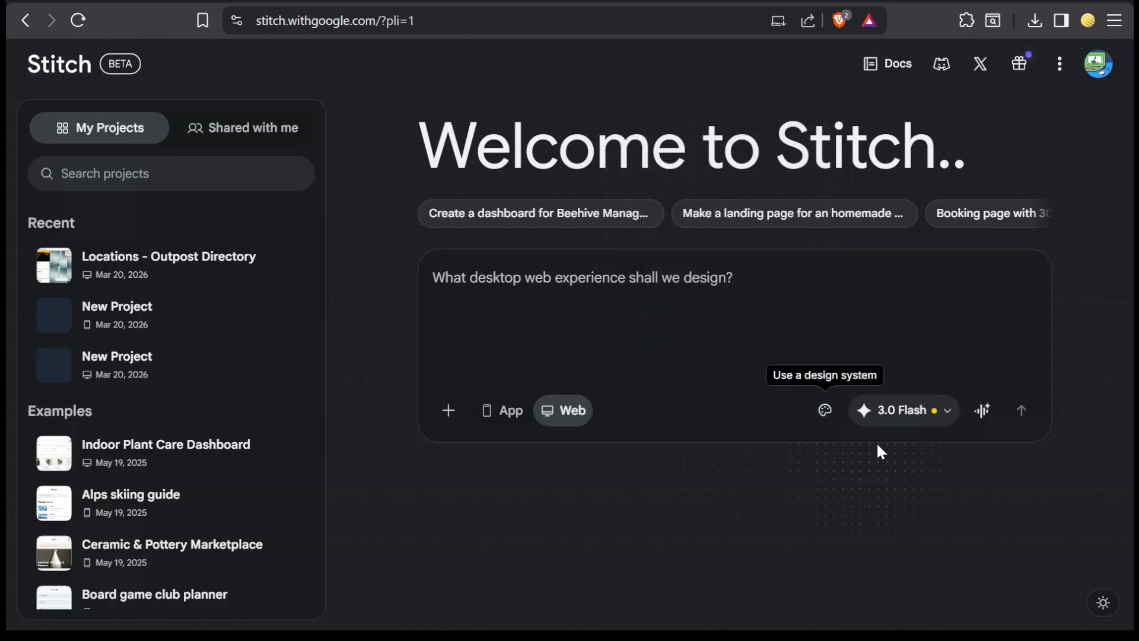
Step: Review the available generation models and choose 3 Flash for the new design
left_click(915, 423)
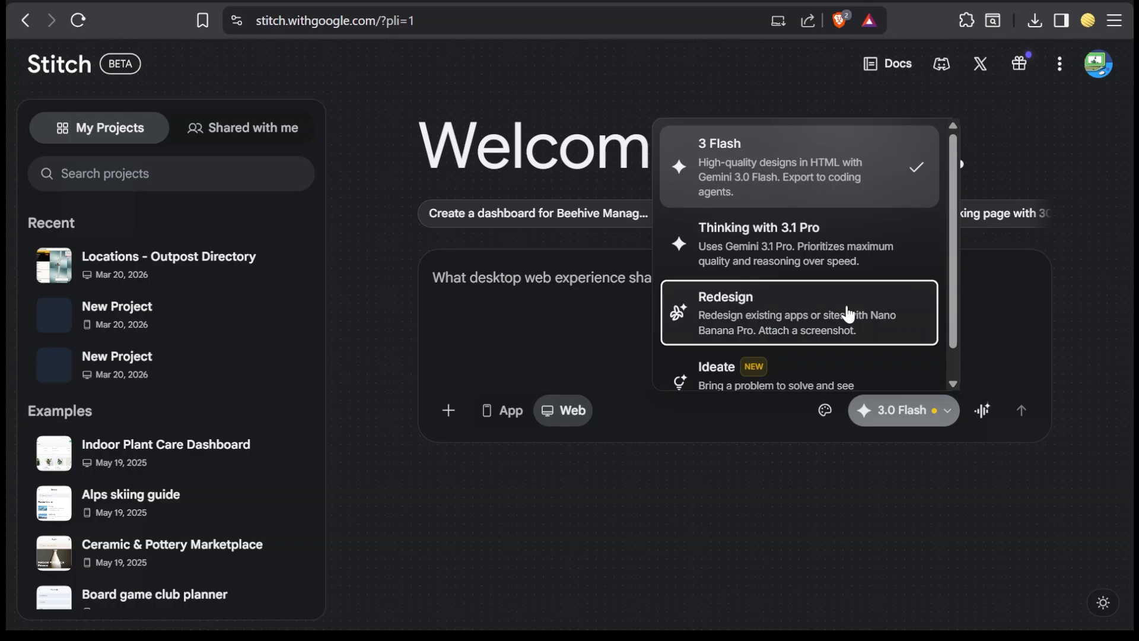
scroll(849, 315, "down", 1)
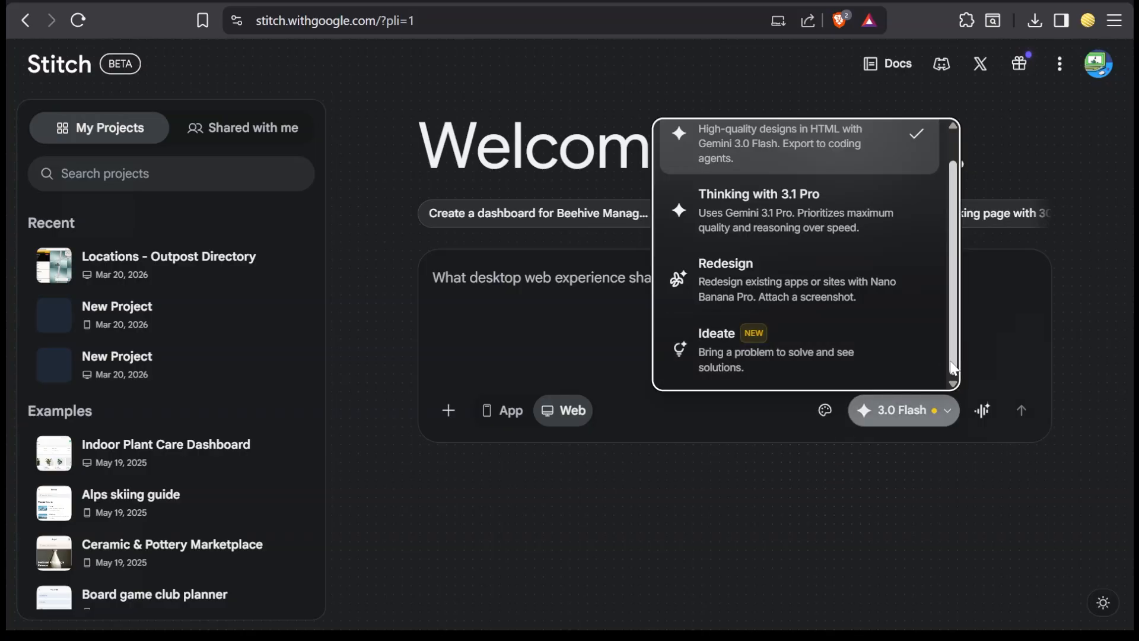
scroll(951, 308, "up", 1)
left_click(771, 177)
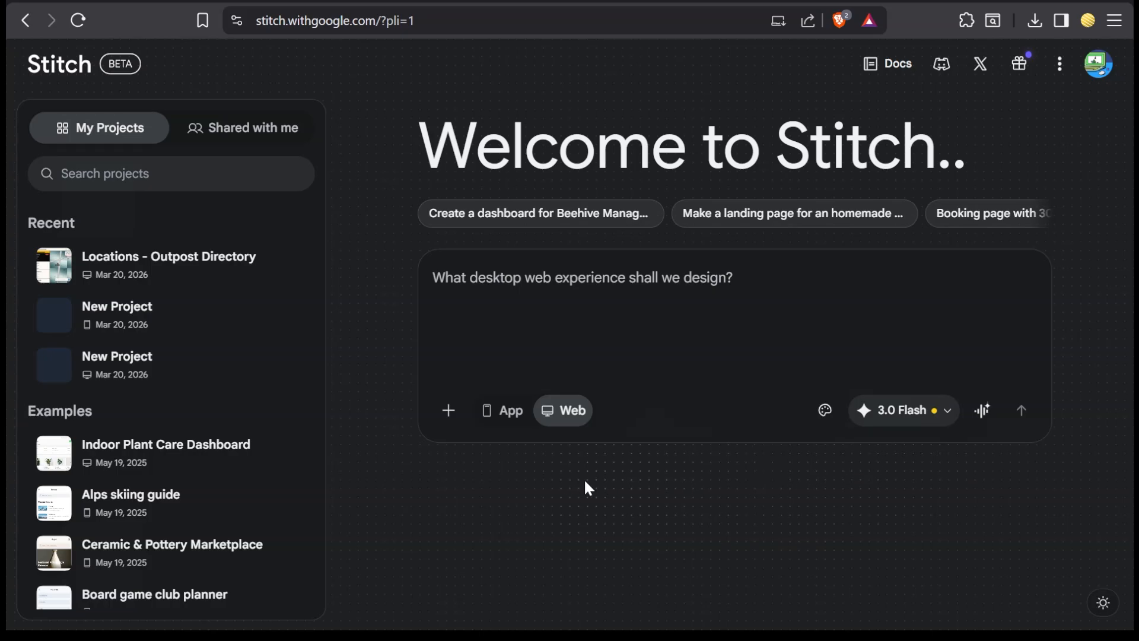
left_click(449, 415)
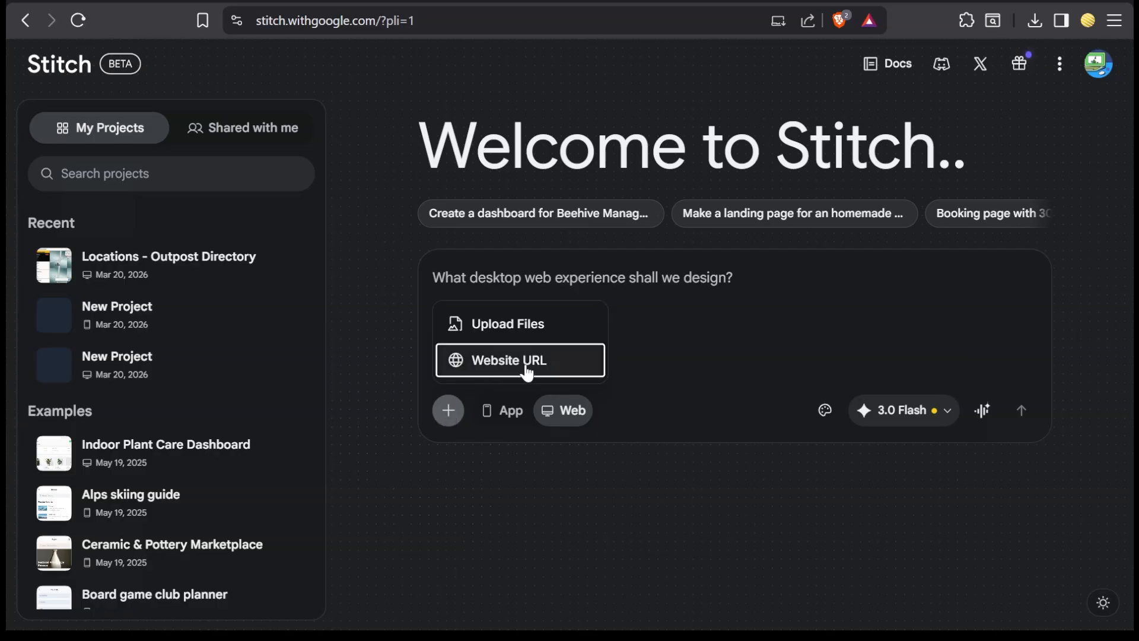
left_click(448, 429)
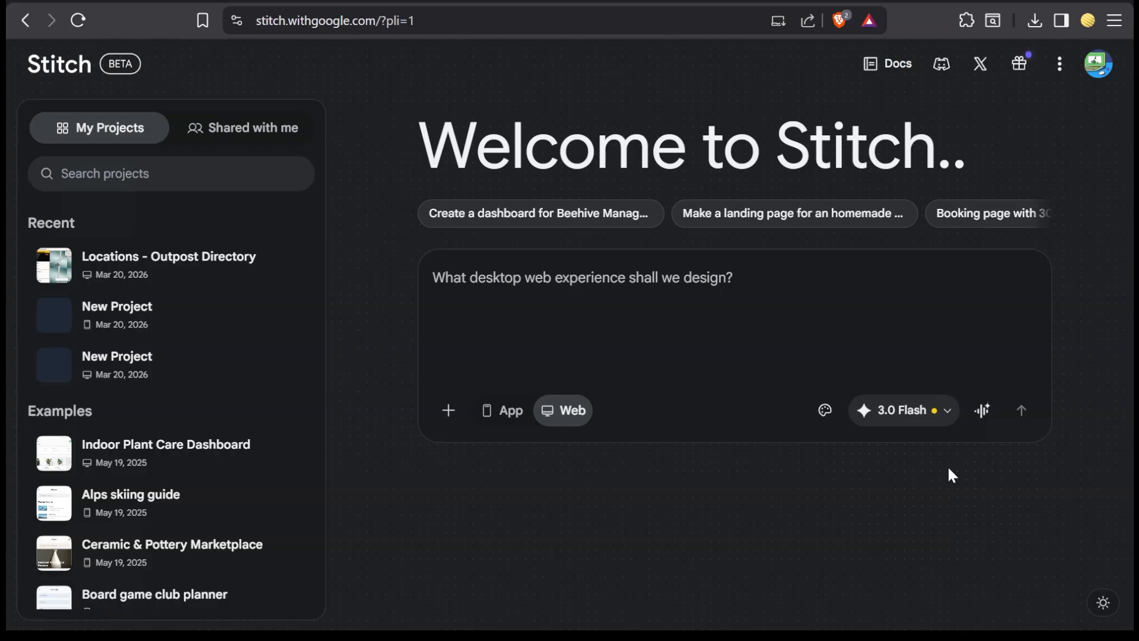
left_click(983, 414)
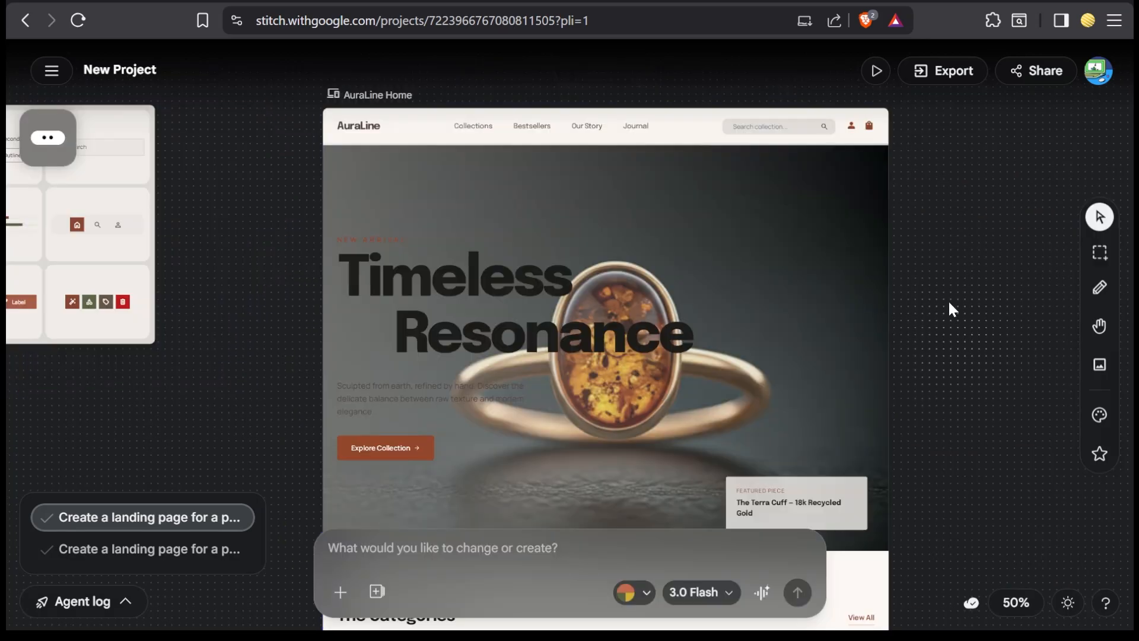
Step: Select the AuraLine Home screen on the canvas and open its preview in a new tab
left_click(906, 354)
scroll(908, 362, "up", 1)
left_click(686, 357)
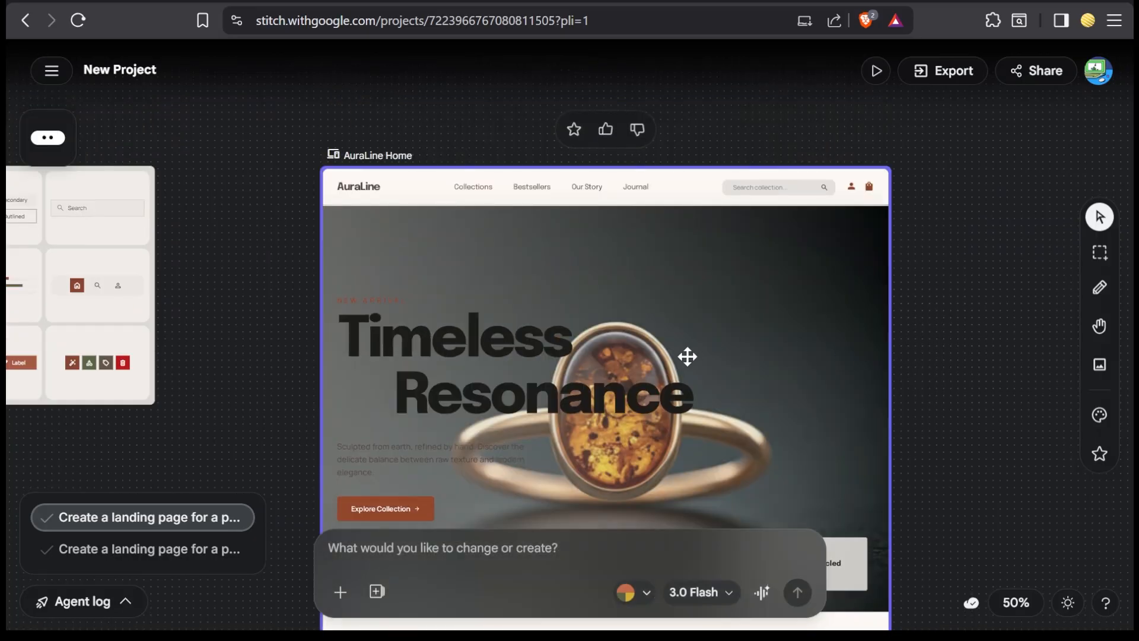
left_click(485, 357)
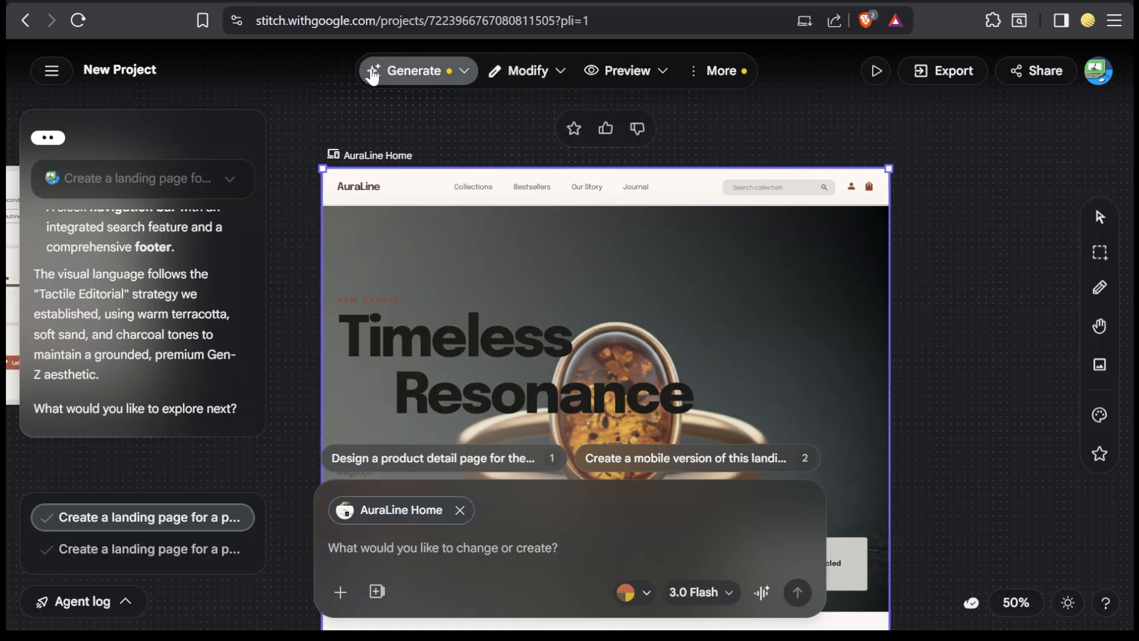
mouse_move(593, 80)
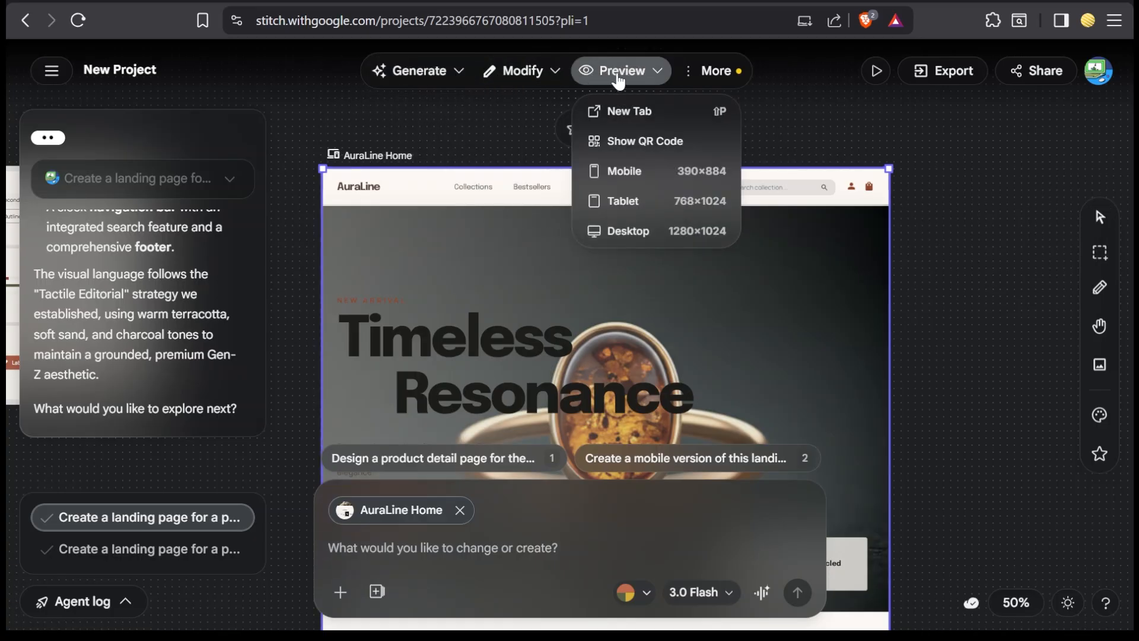
left_click(630, 115)
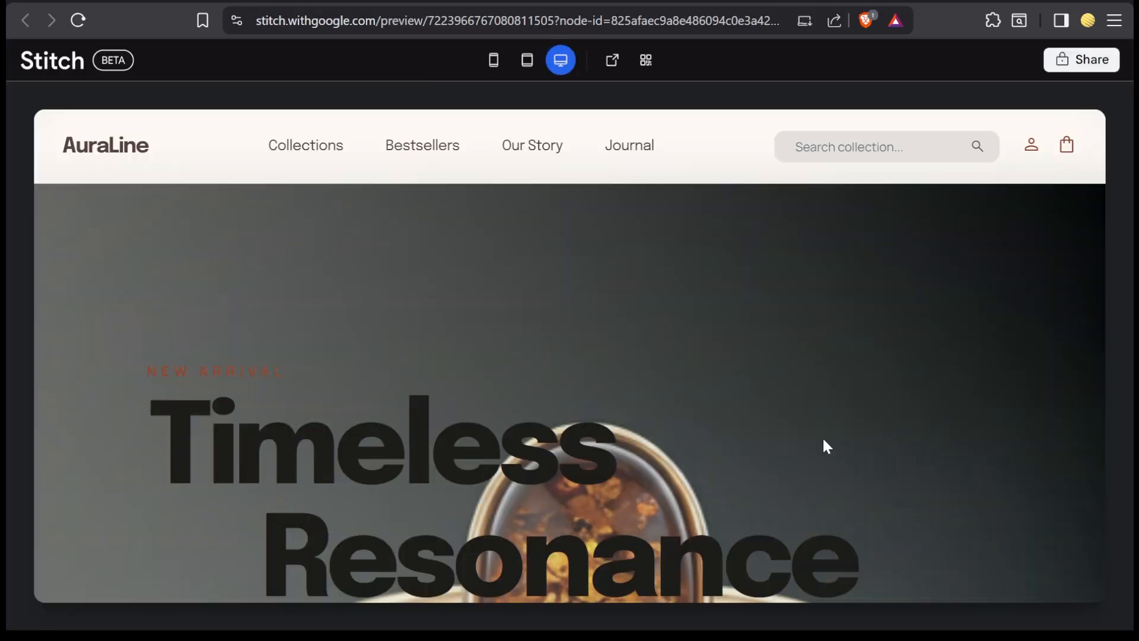
Step: Examine the AuraLine Home preview's hero, category tiles, bestsellers and brand story sections
scroll(920, 420, "down", 10)
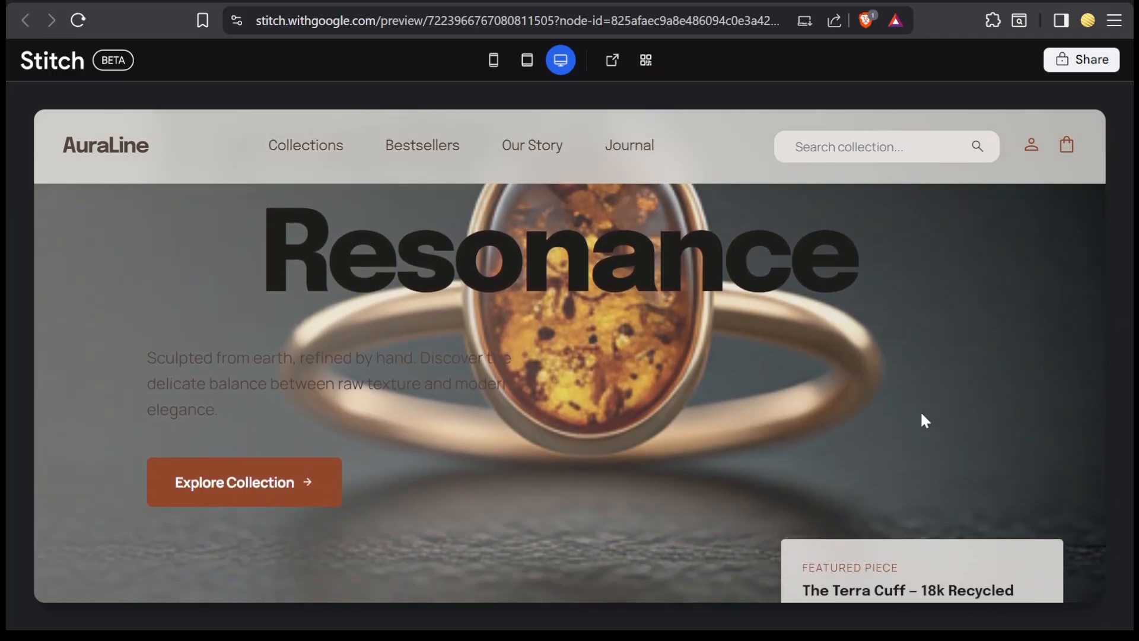
scroll(921, 414, "down", 15)
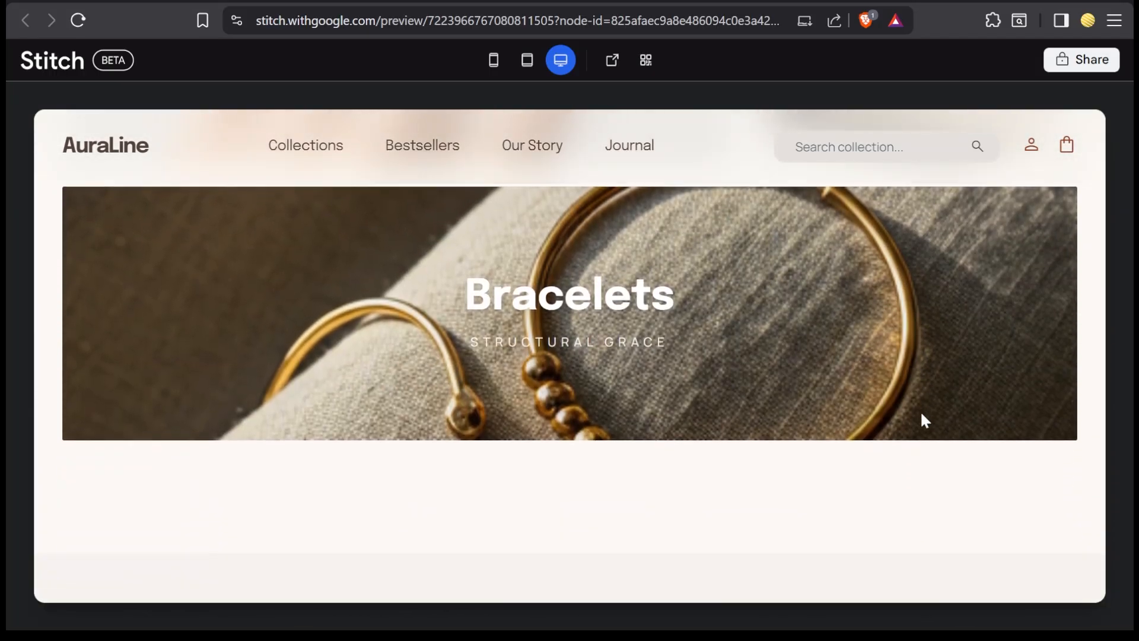
scroll(920, 413, "down", 15)
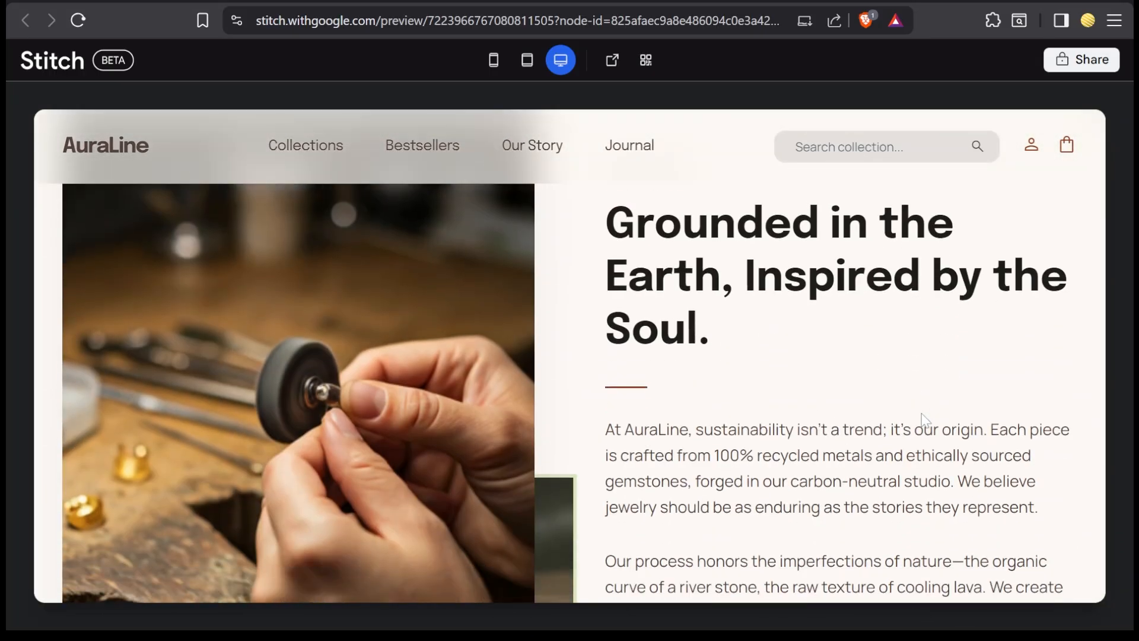
scroll(980, 422, "up", 11)
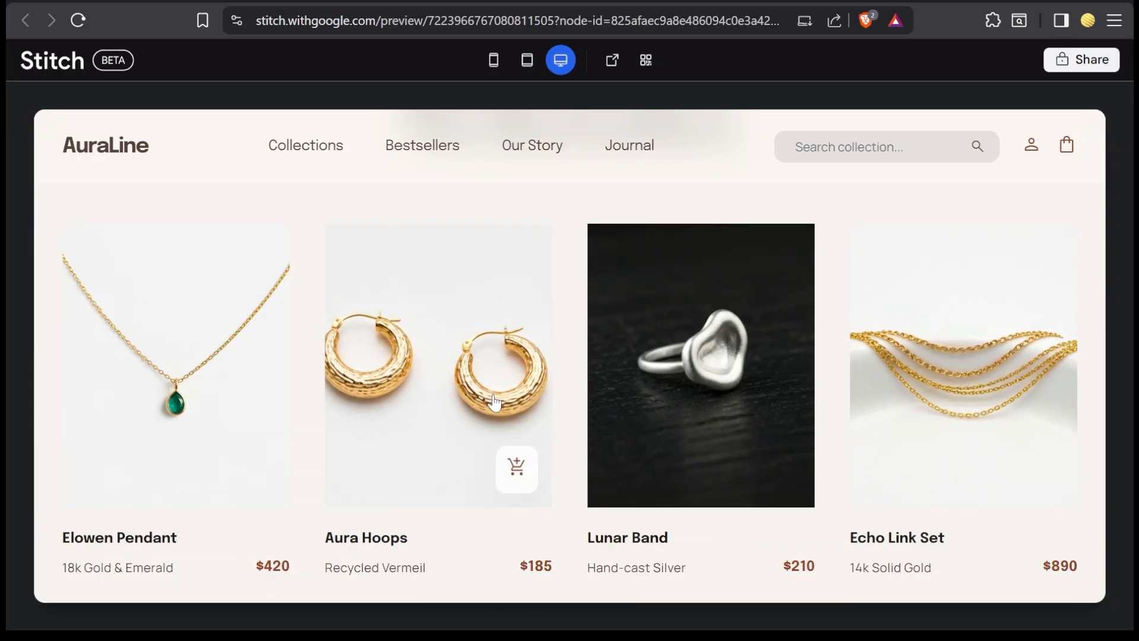
scroll(222, 385, "up", 2)
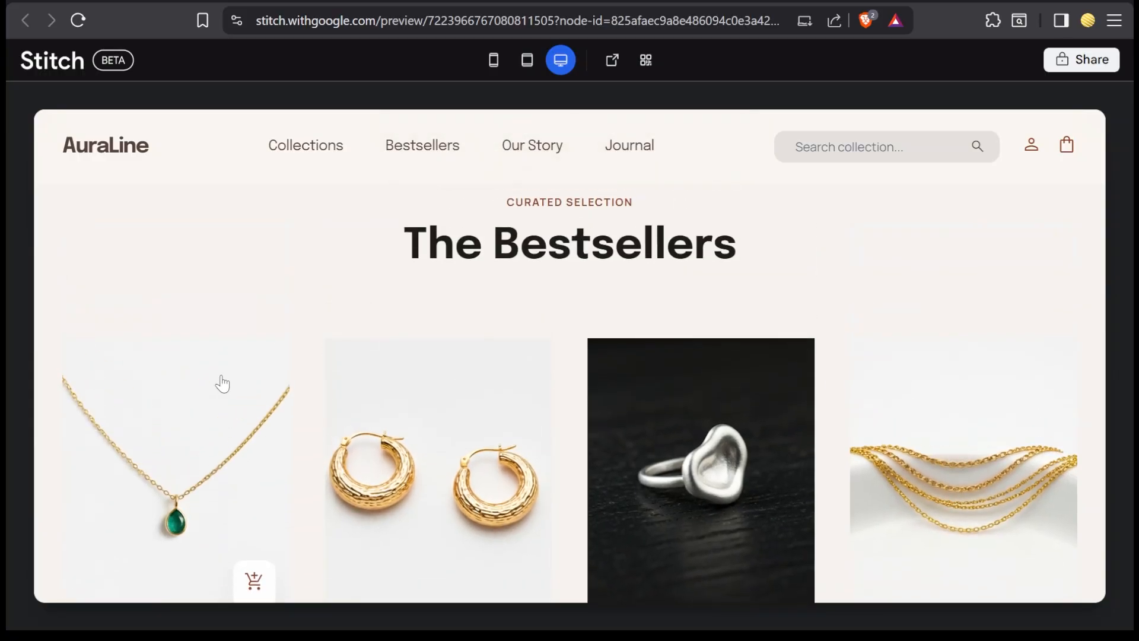
scroll(222, 385, "up", 5)
scroll(535, 353, "up", 6)
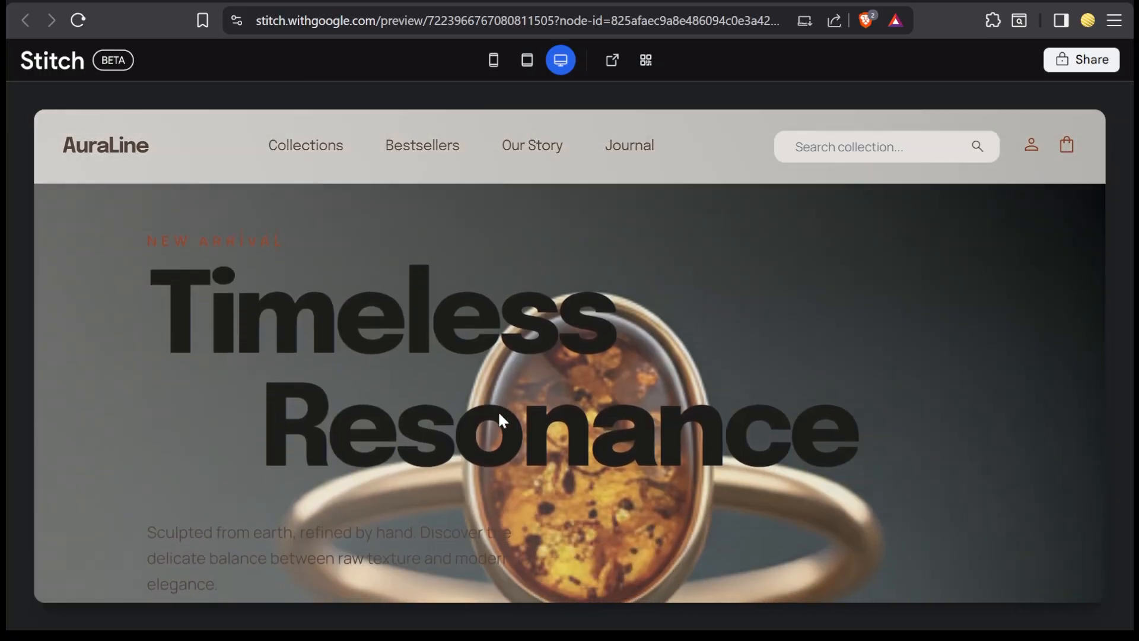
scroll(499, 415, "down", 6)
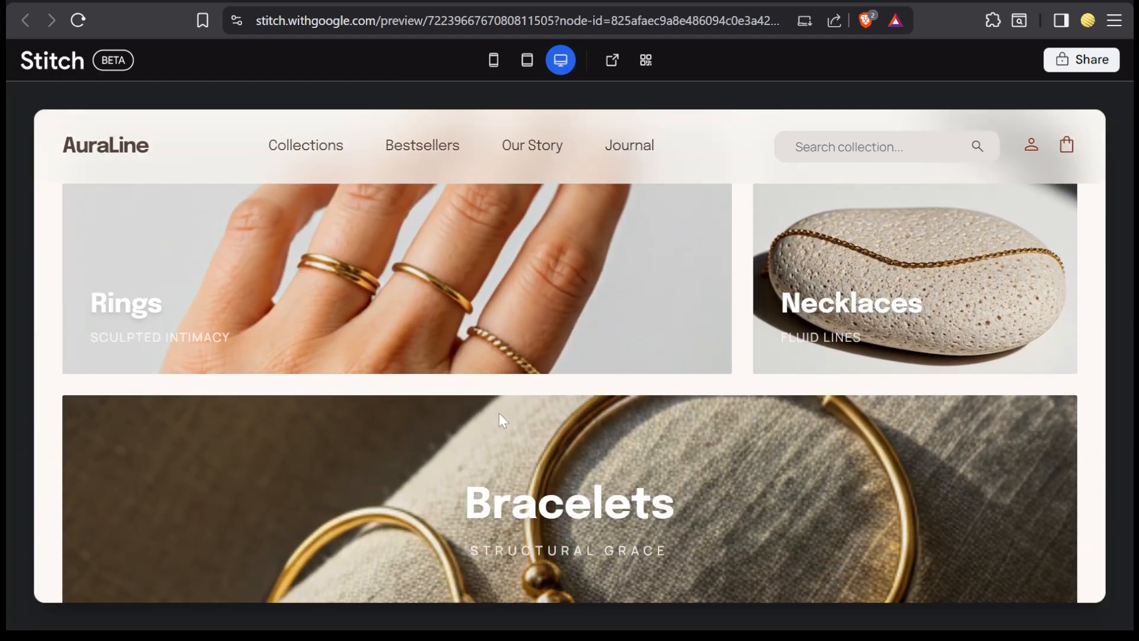
scroll(500, 420, "down", 5)
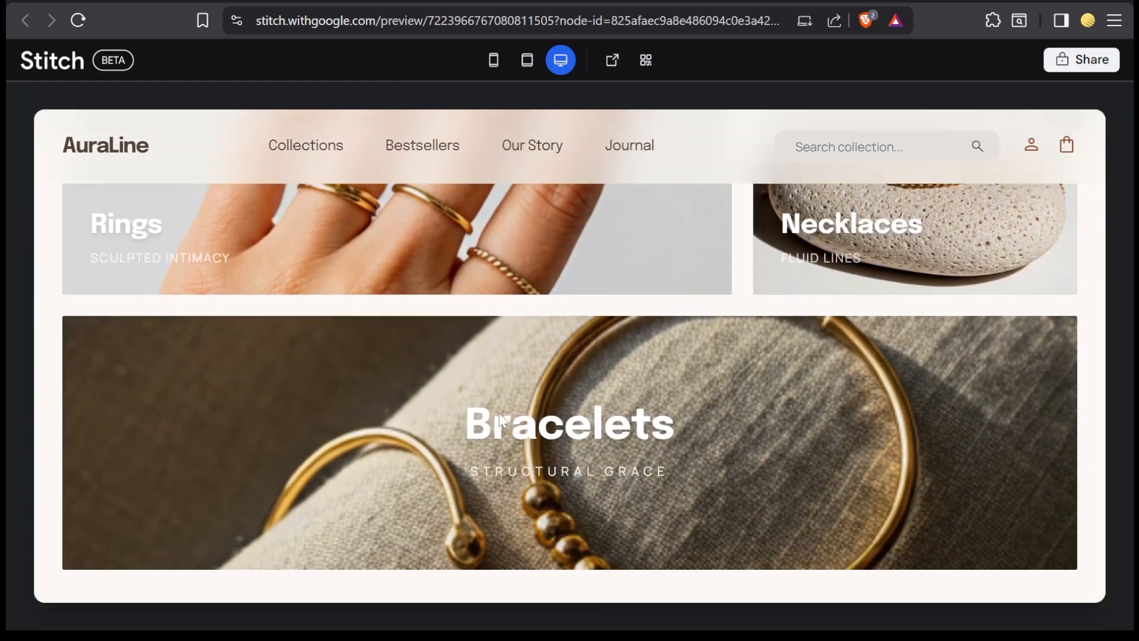
scroll(499, 414, "down", 4)
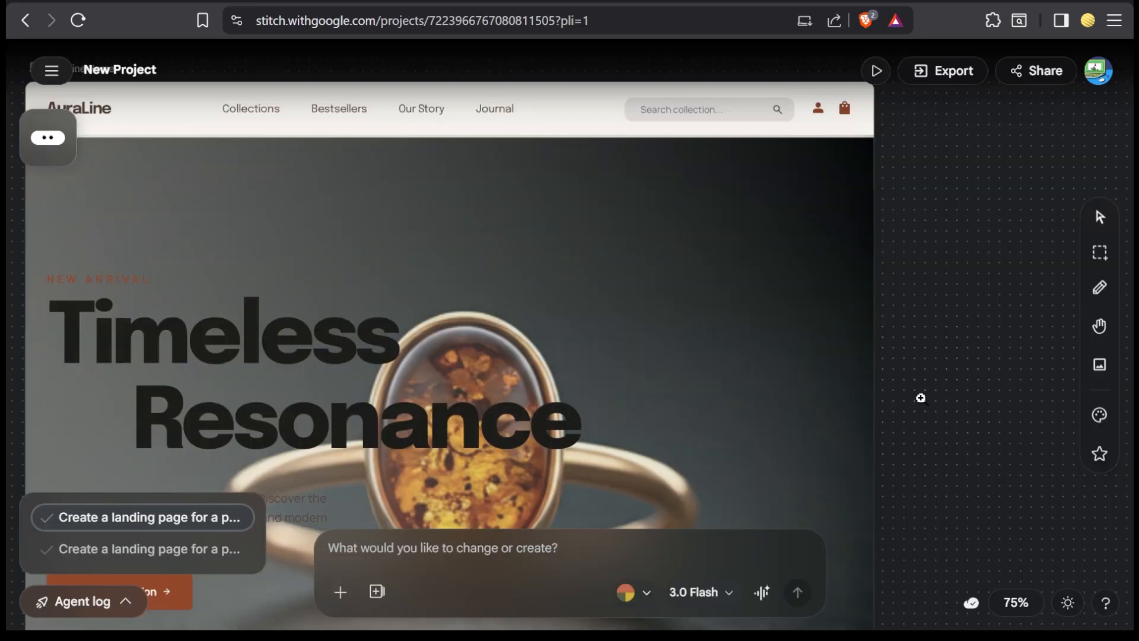
scroll(920, 397, "down", 5)
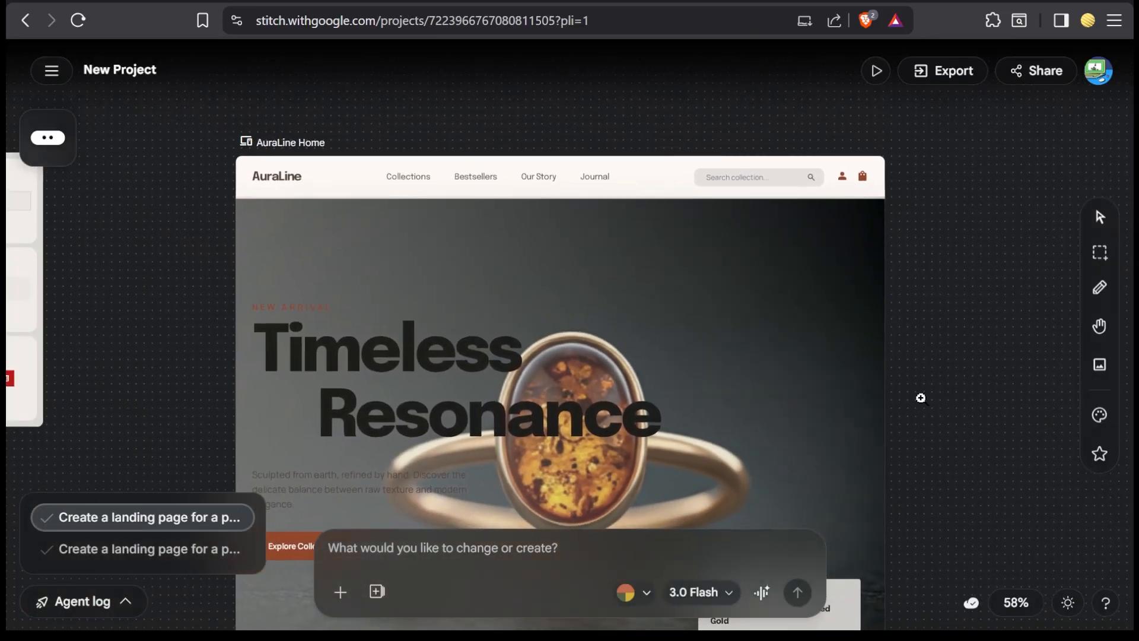
Step: Generate from the AuraLine Home screen with the prompt "Can you create a collections page following the same designing and aesthetic"
scroll(921, 397, "down", 3)
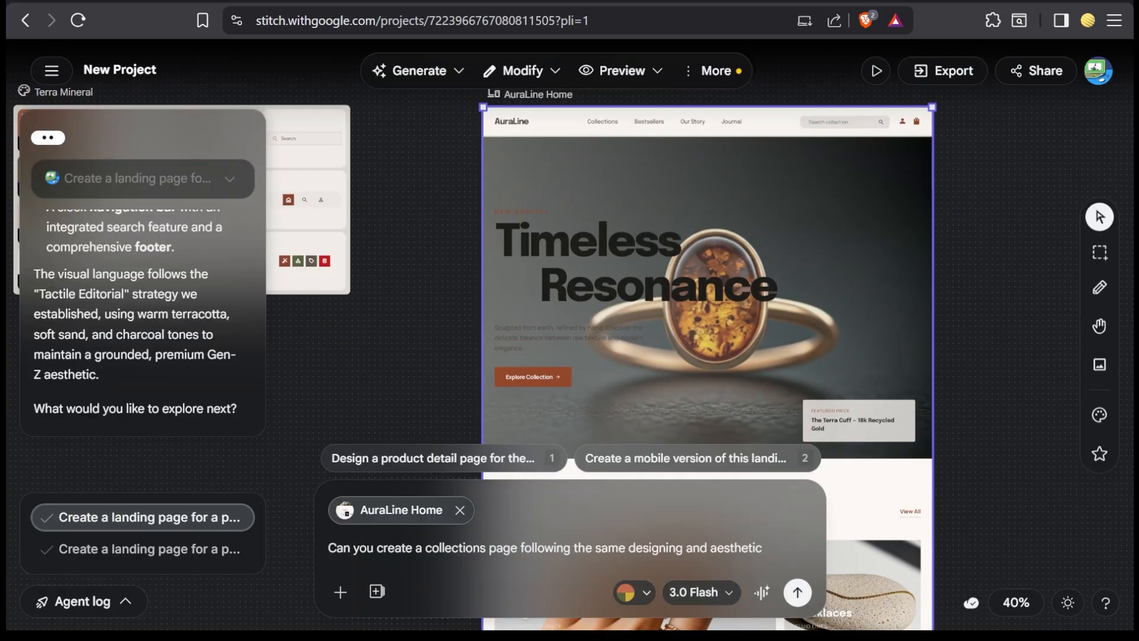
left_click(797, 591)
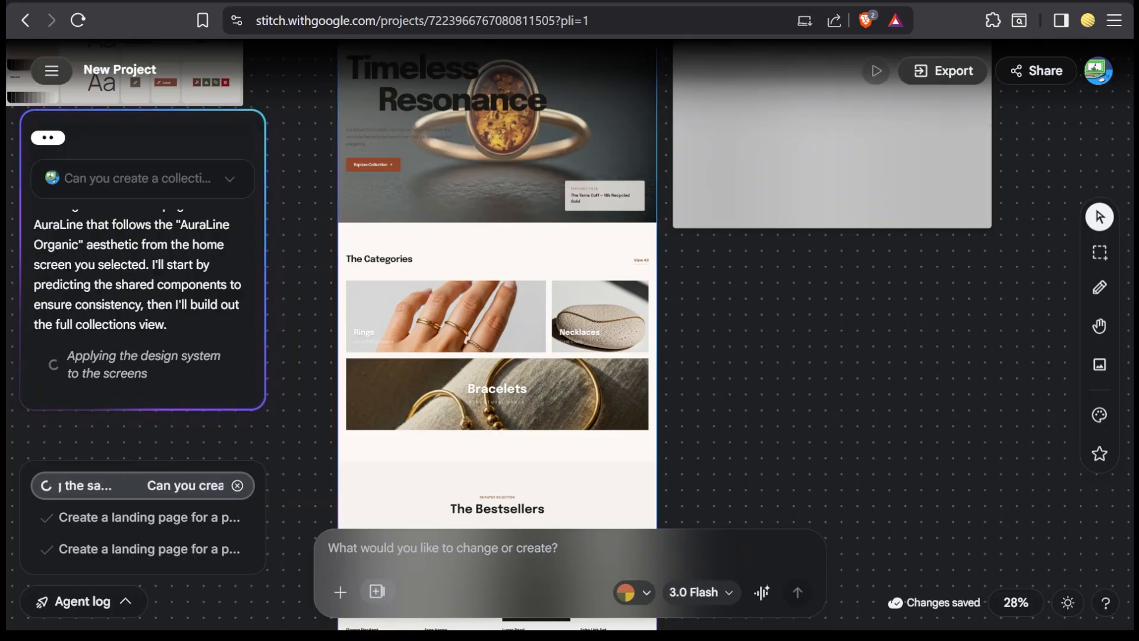
Step: Raise the prompt's generation multiplier to 5x using the placeholder text "z", and clear the placeholder
type("z")
left_click(401, 593)
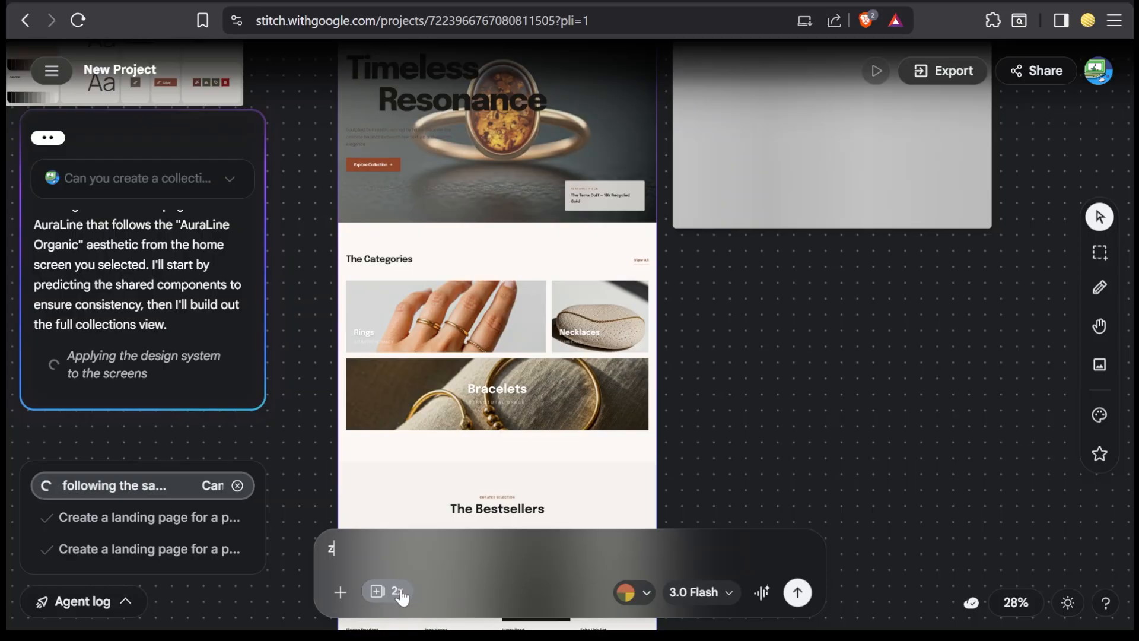
left_click(400, 593)
left_click(400, 593)
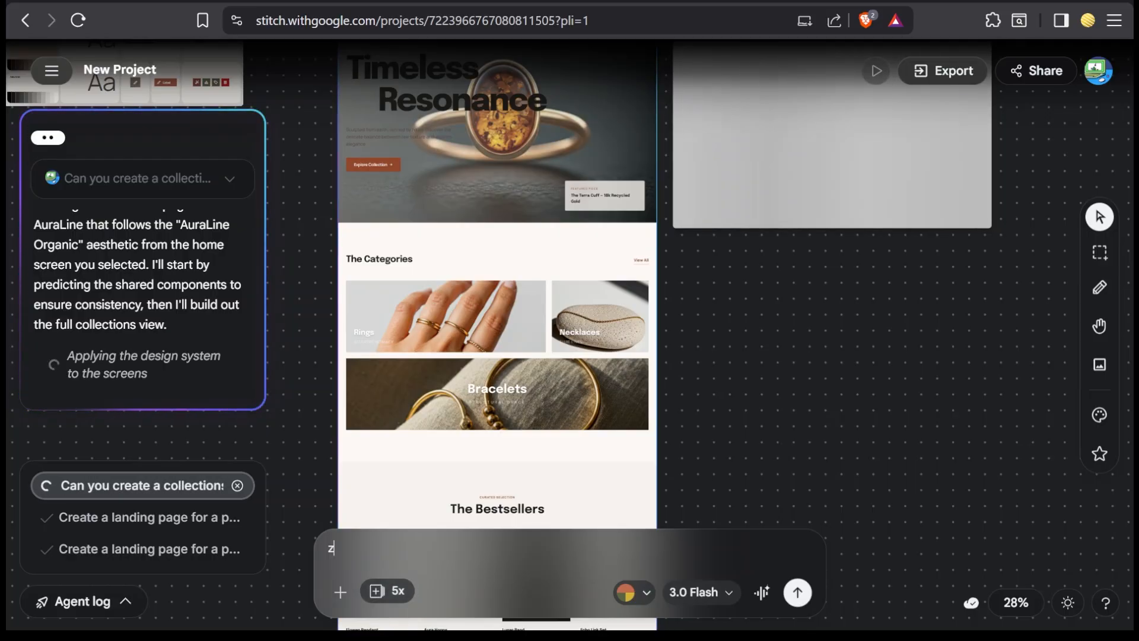
key("BackSpace")
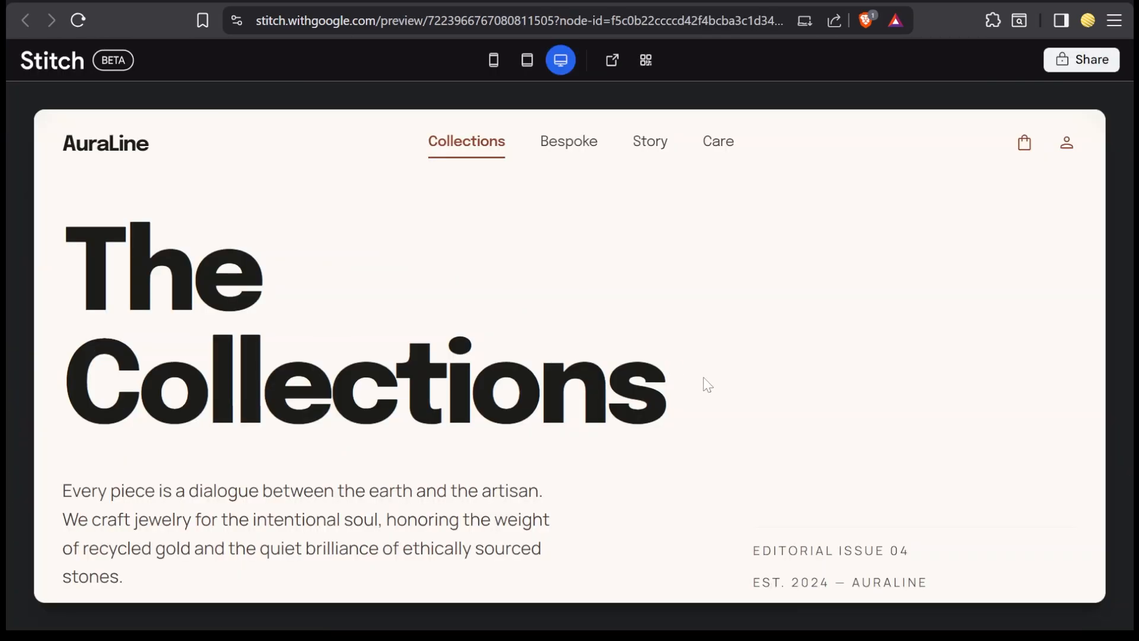
Step: Examine the generated AuraLine Collections page preview, from its heading and category filters through the product series
scroll(707, 384, "down", 10)
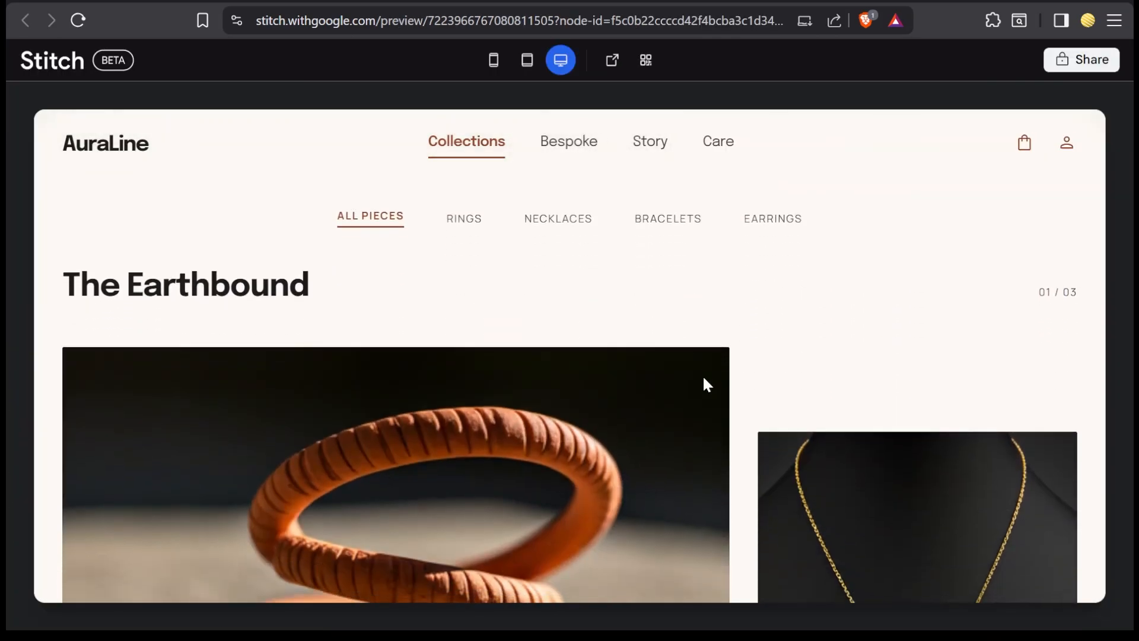
scroll(704, 378, "down", 15)
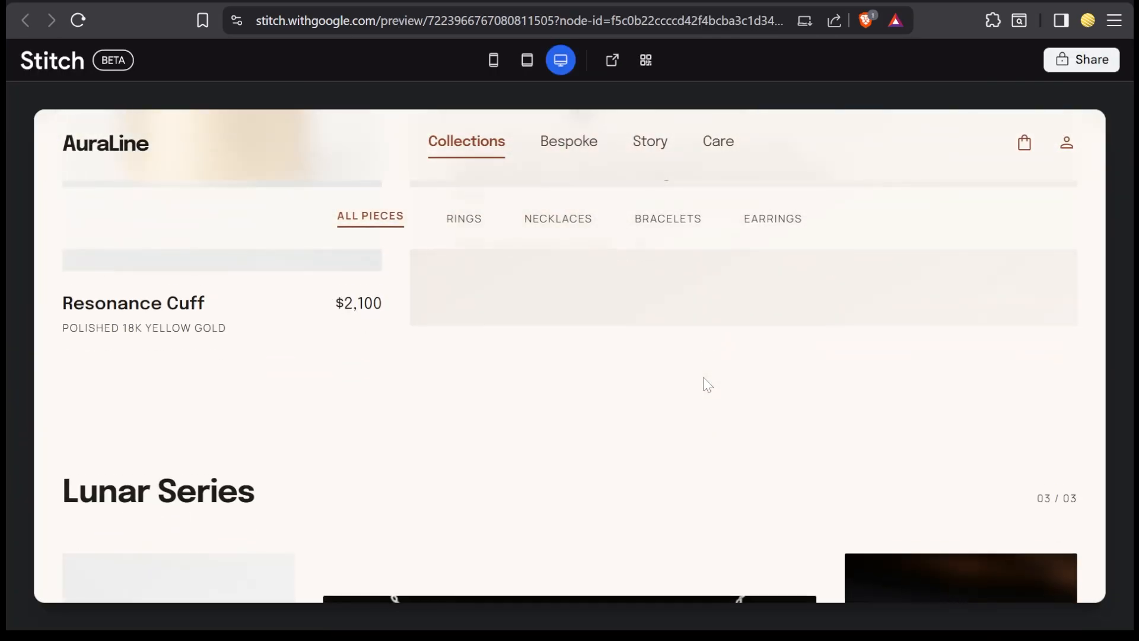
scroll(707, 385, "down", 8)
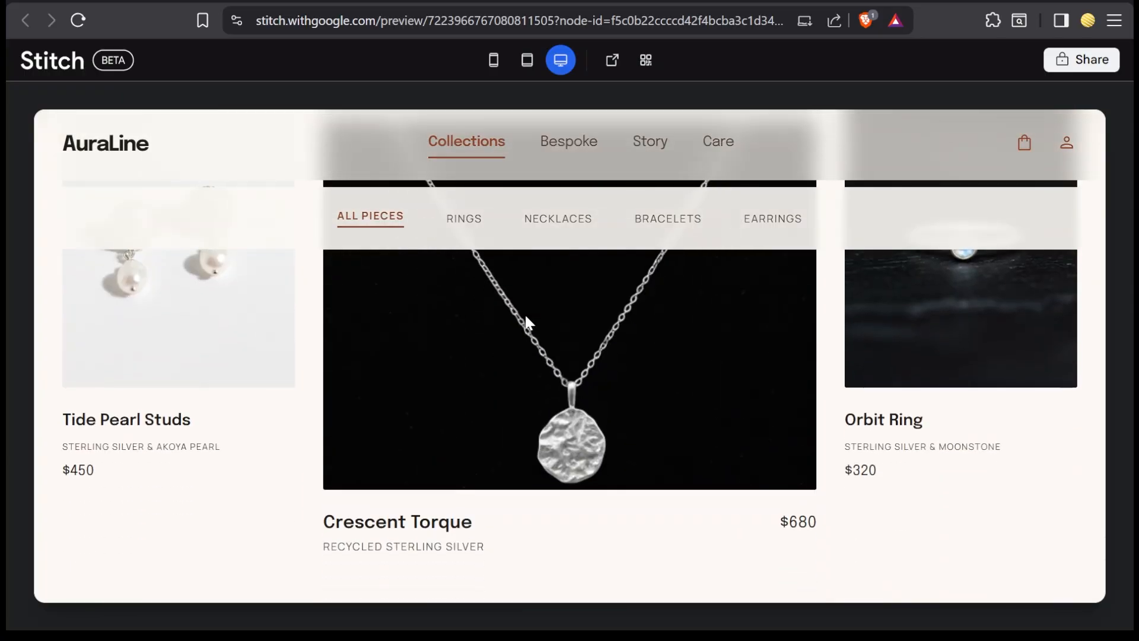
scroll(575, 388, "down", 12)
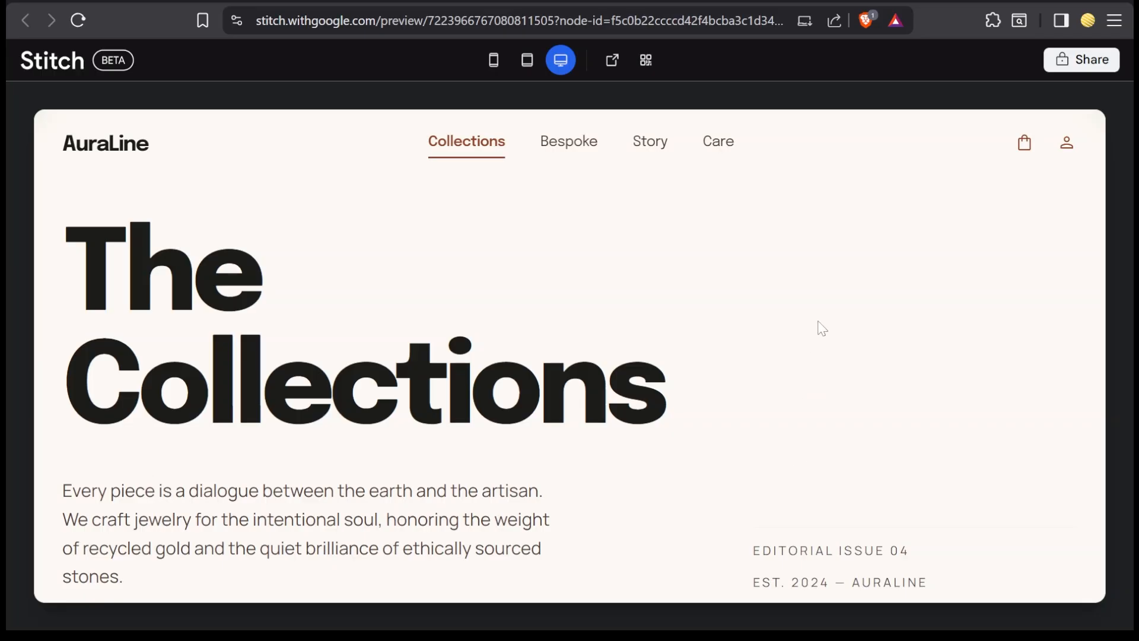
scroll(822, 328, "down", 5)
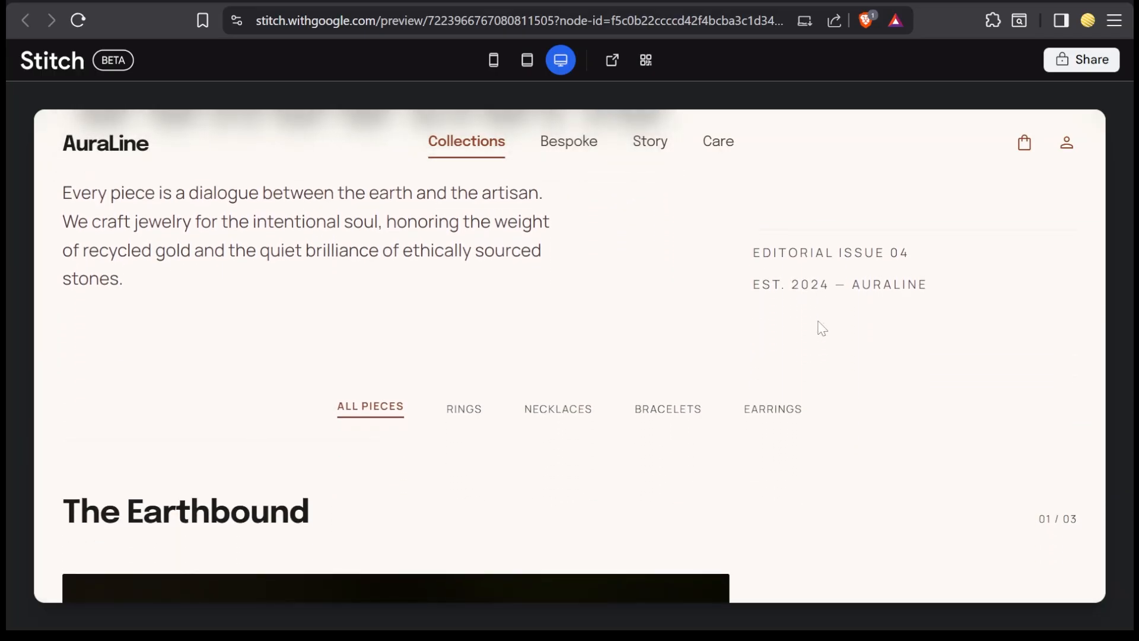
Step: Check how the category filters behave between The Earthbound and Timeless Resonance in the Collections preview, and close the preview
scroll(822, 328, "down", 5)
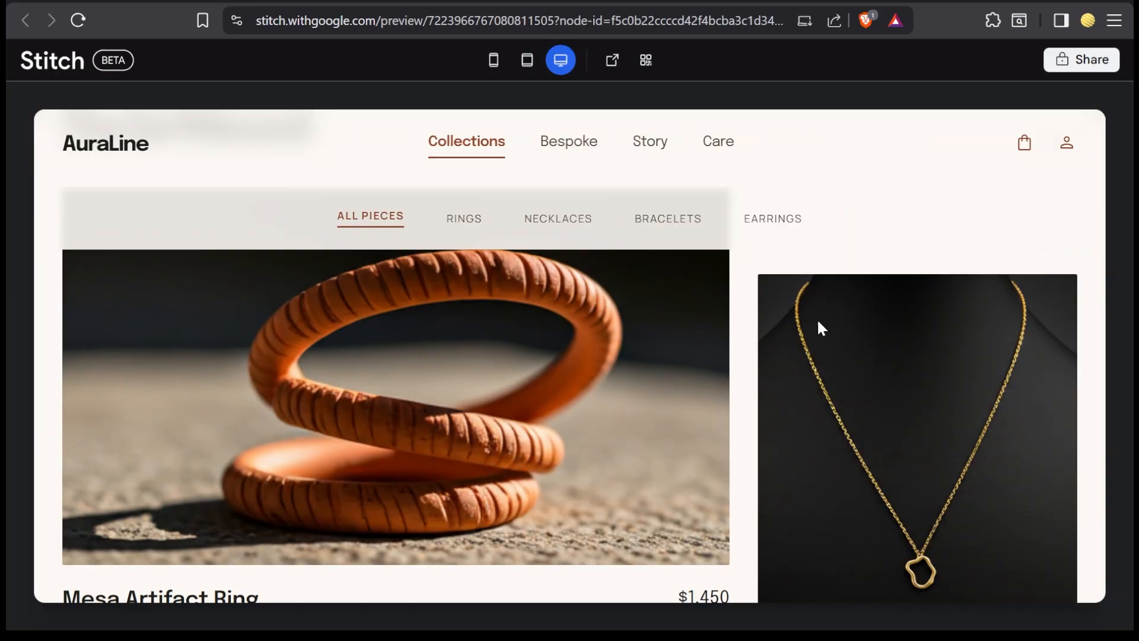
scroll(822, 328, "down", 5)
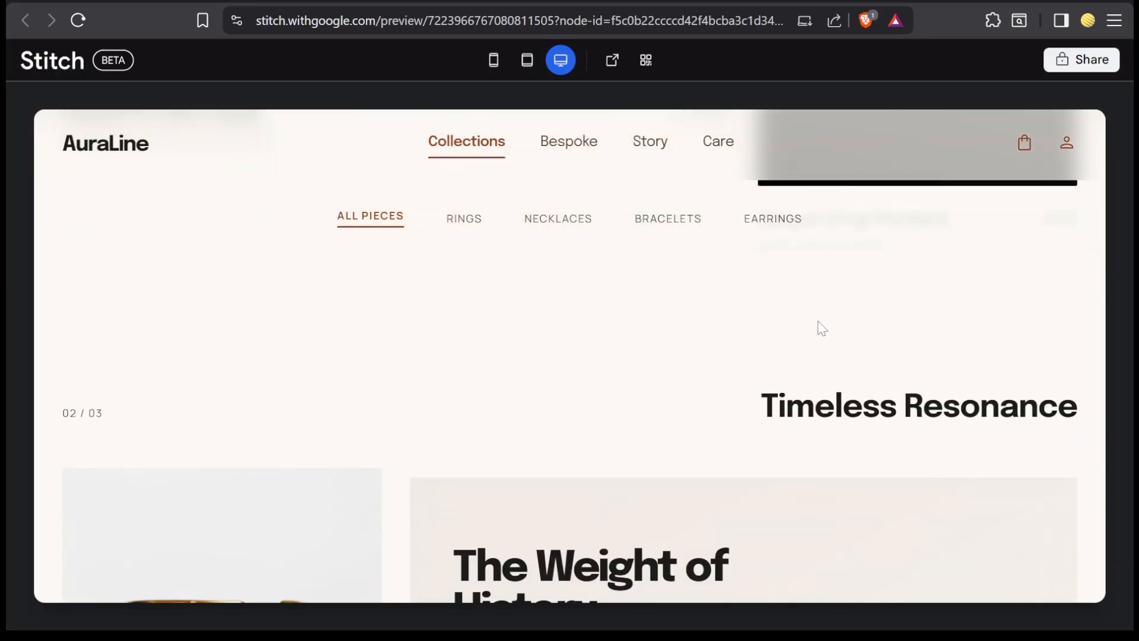
key("ctrl+w")
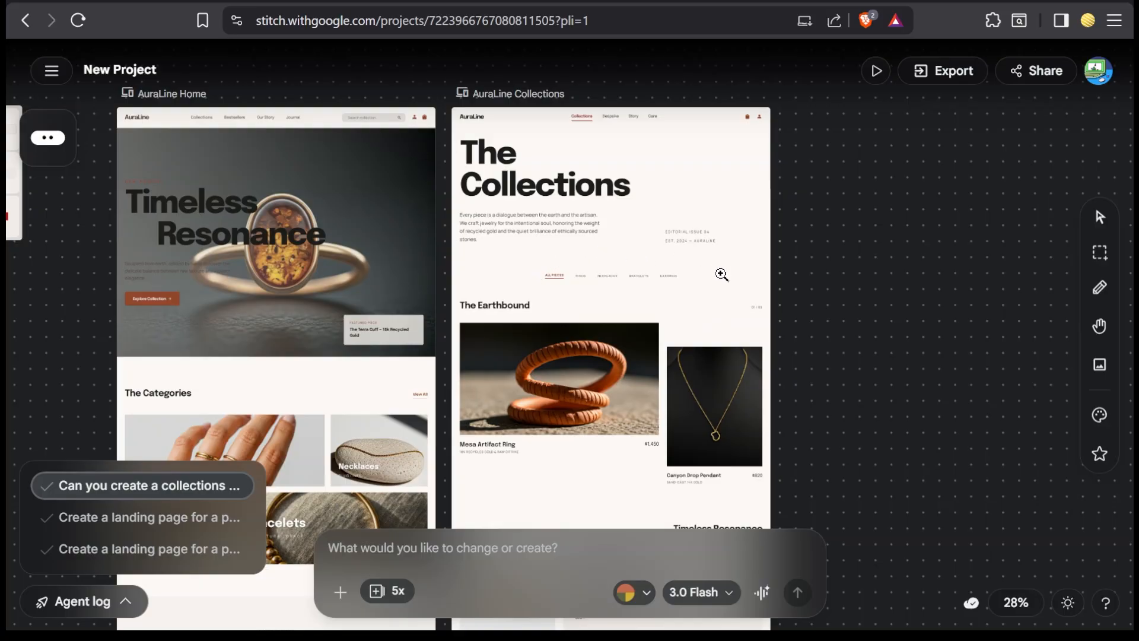
left_click(1100, 253)
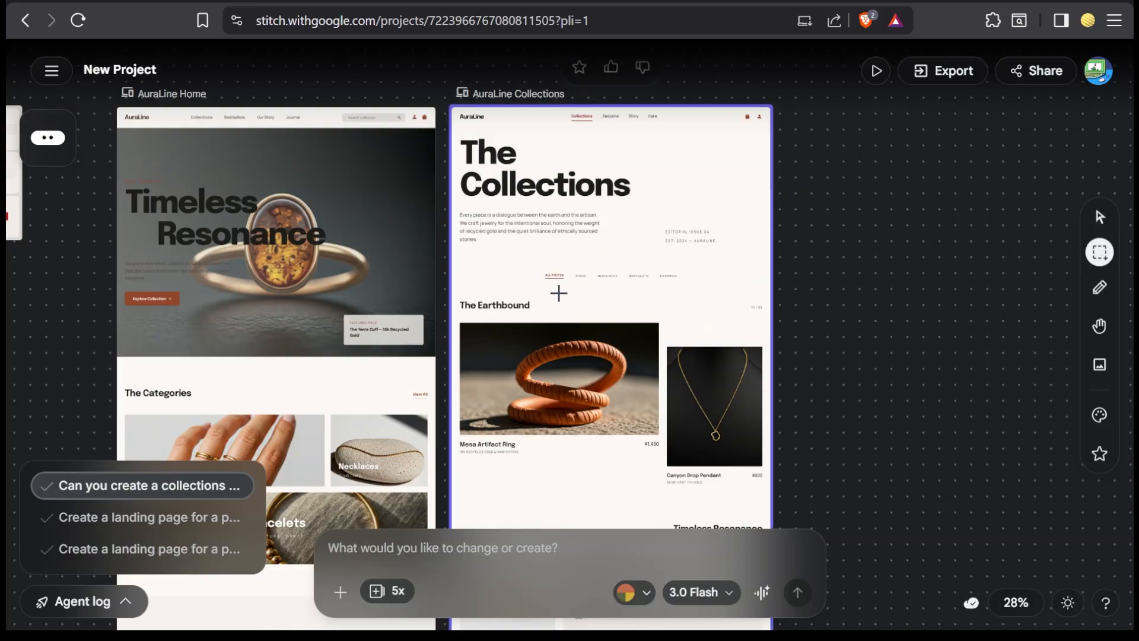
scroll(558, 292, "up", 5)
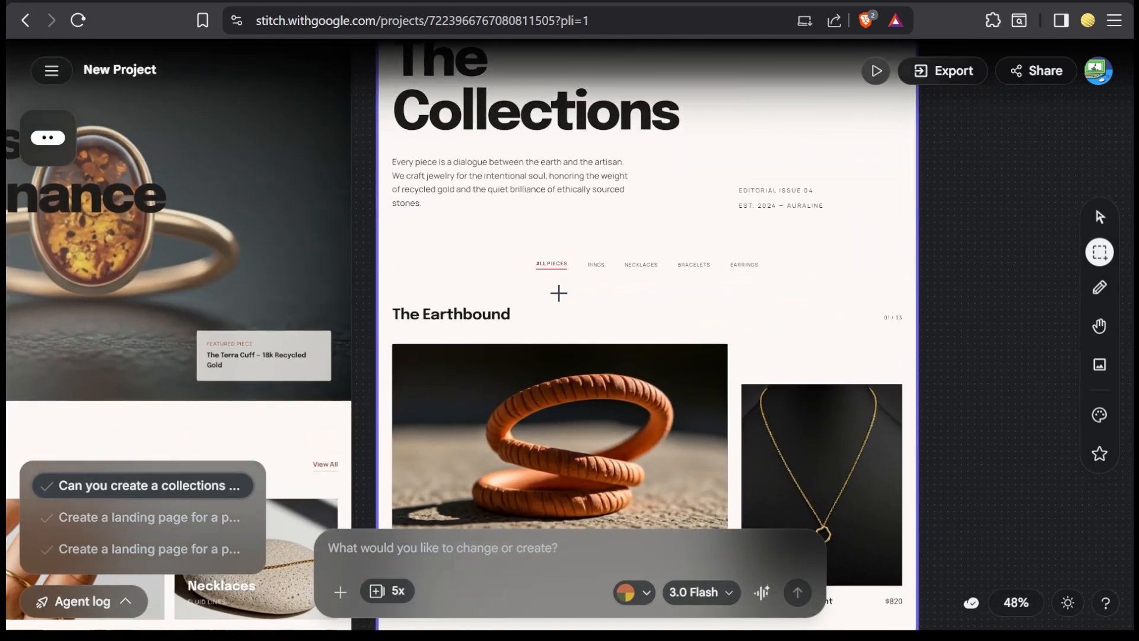
scroll(558, 292, "left", 3)
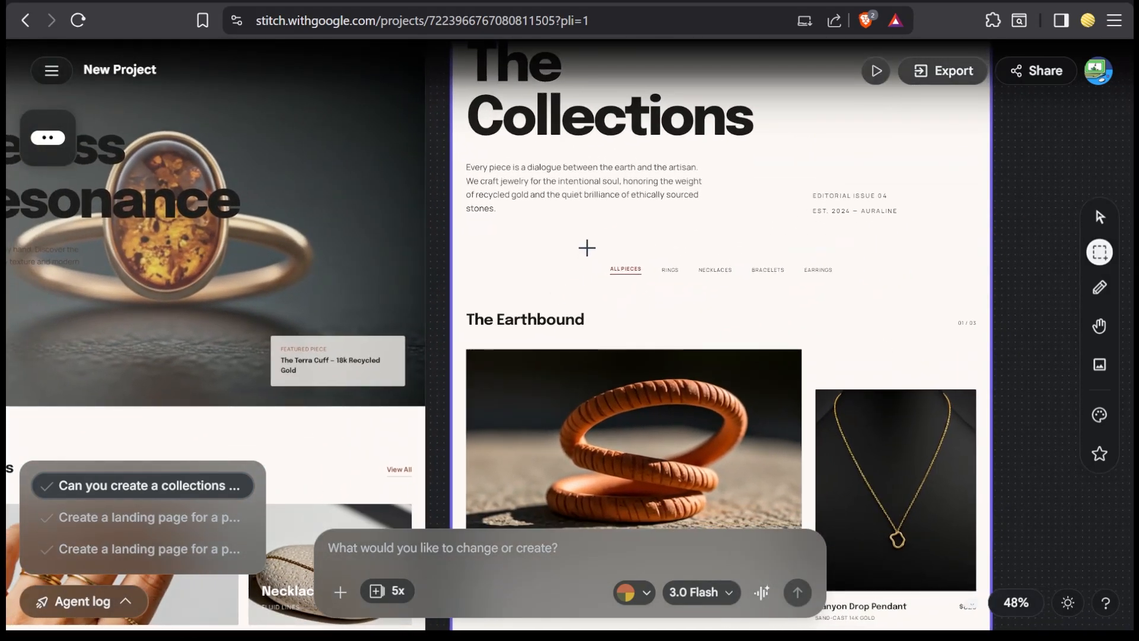
left_click_drag(587, 248, 841, 290)
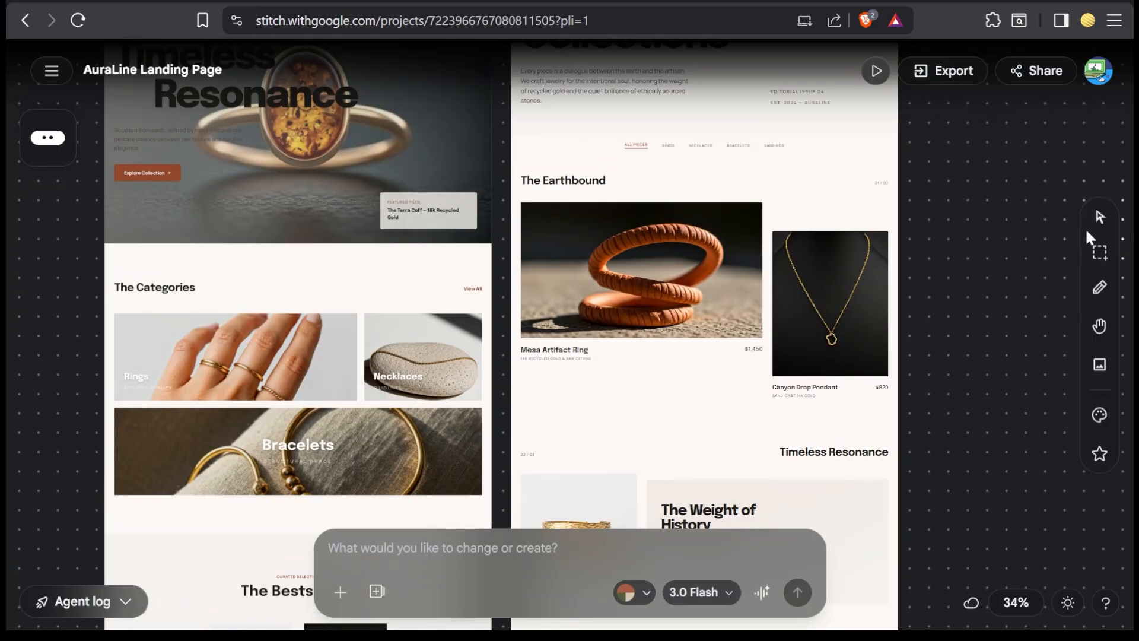
Step: Annotate the AuraLine Collections screen's category filter row with "Dont make this navigation sticky it can be relative" and apply the annotation
left_click(1099, 216)
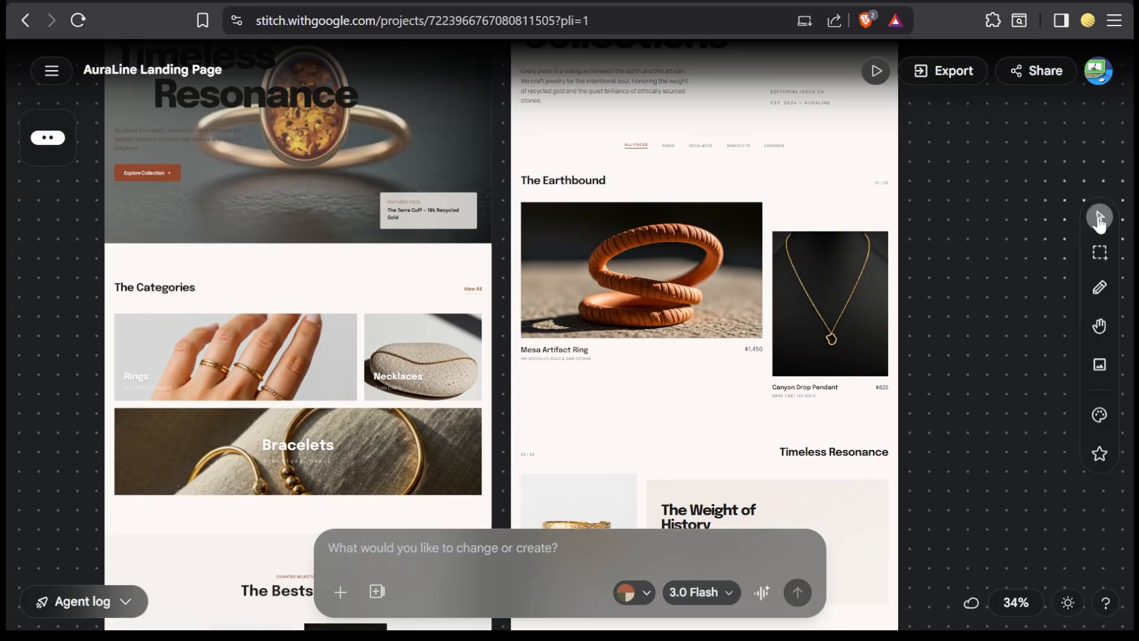
left_click(735, 269)
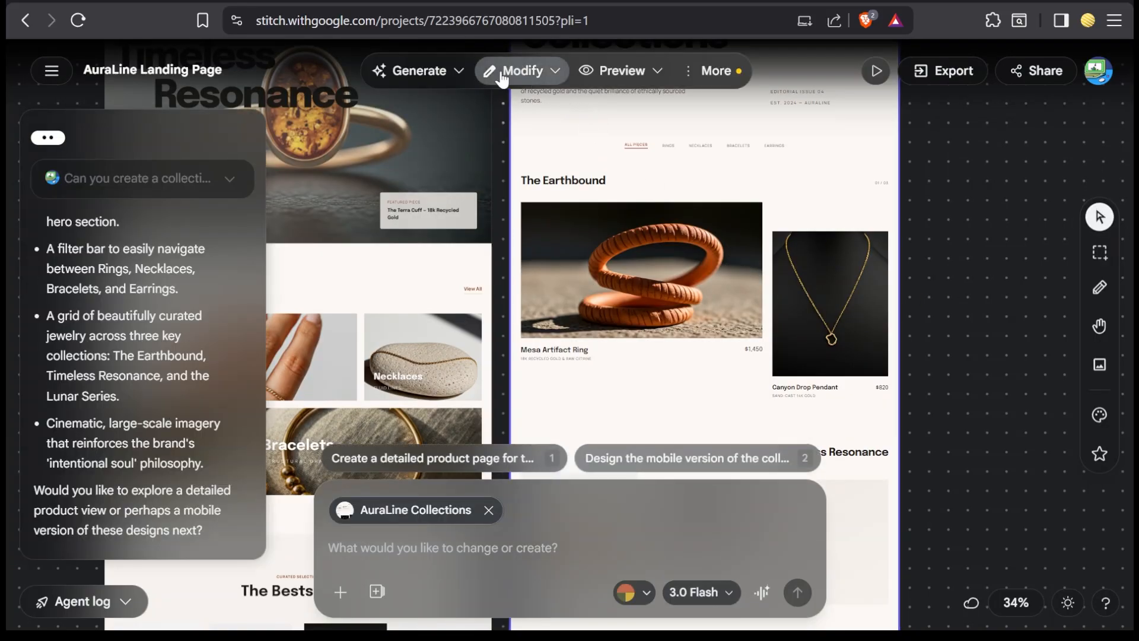
left_click(552, 74)
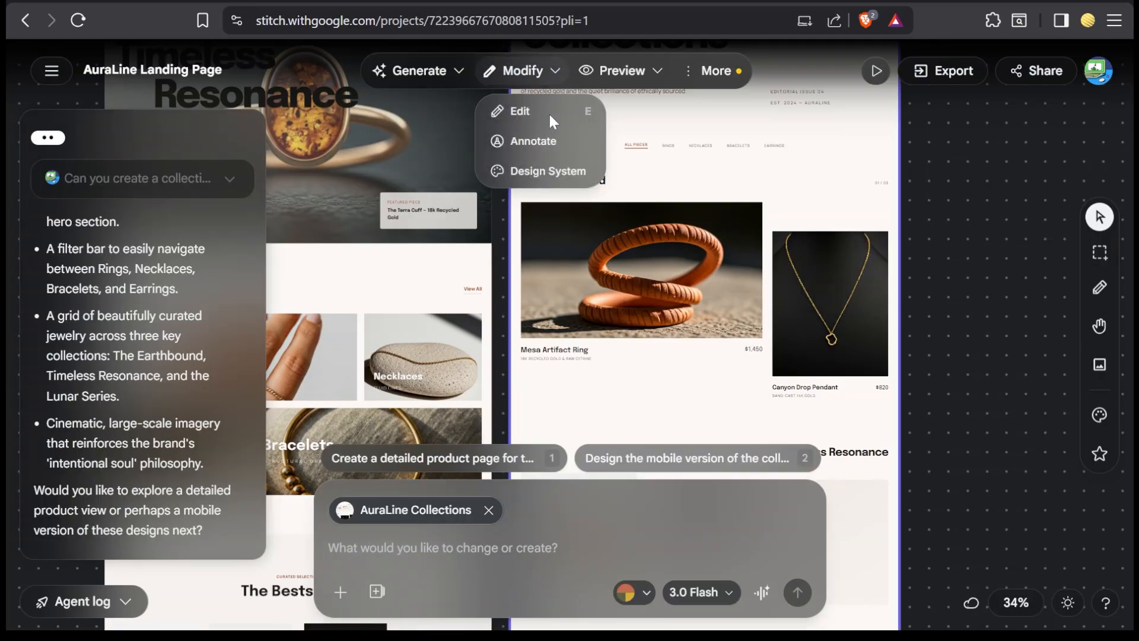
left_click(549, 146)
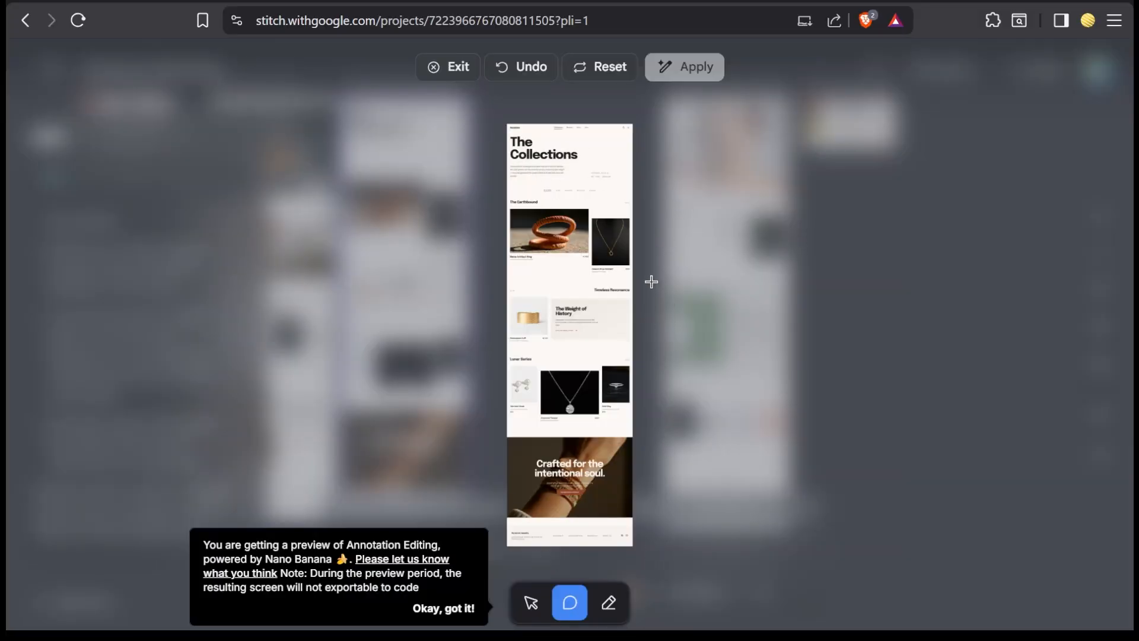
scroll(505, 232, "up", 2)
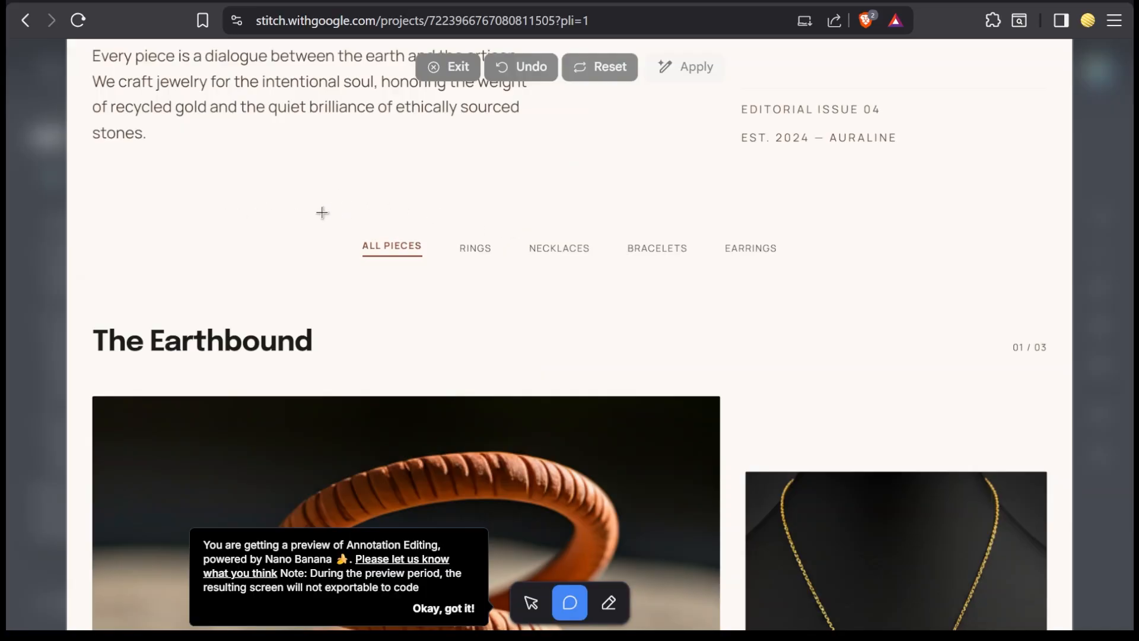
mouse_move(322, 212)
left_mouse_down()
mouse_move(437, 277)
mouse_move(833, 287)
left_mouse_up()
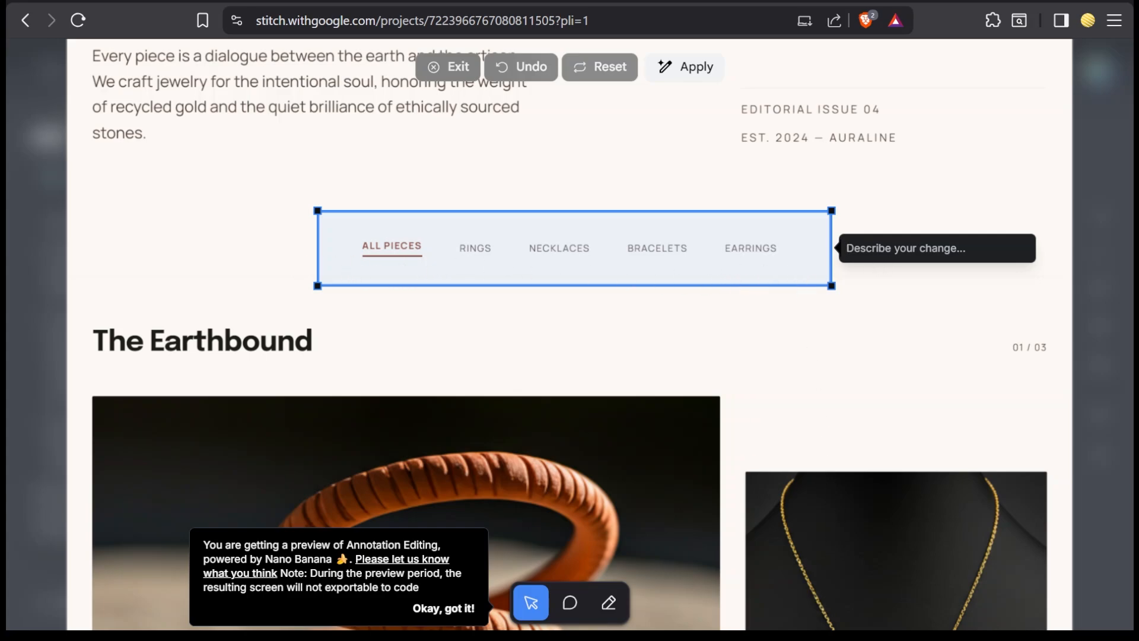
type("Dont make this navigation sticky it can be relative")
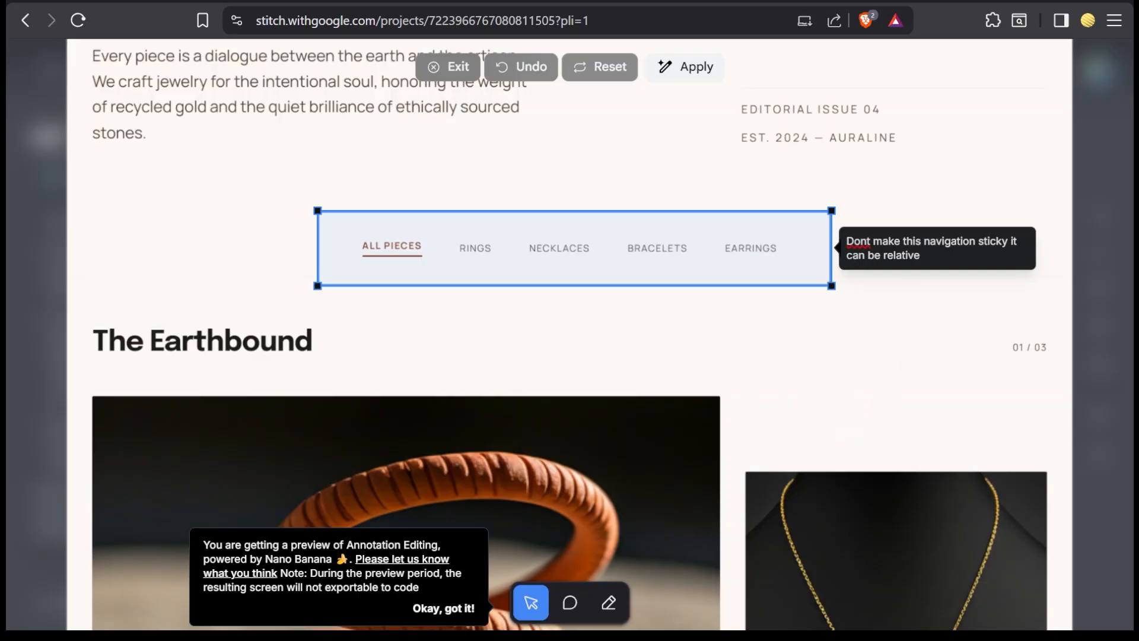
left_click(689, 72)
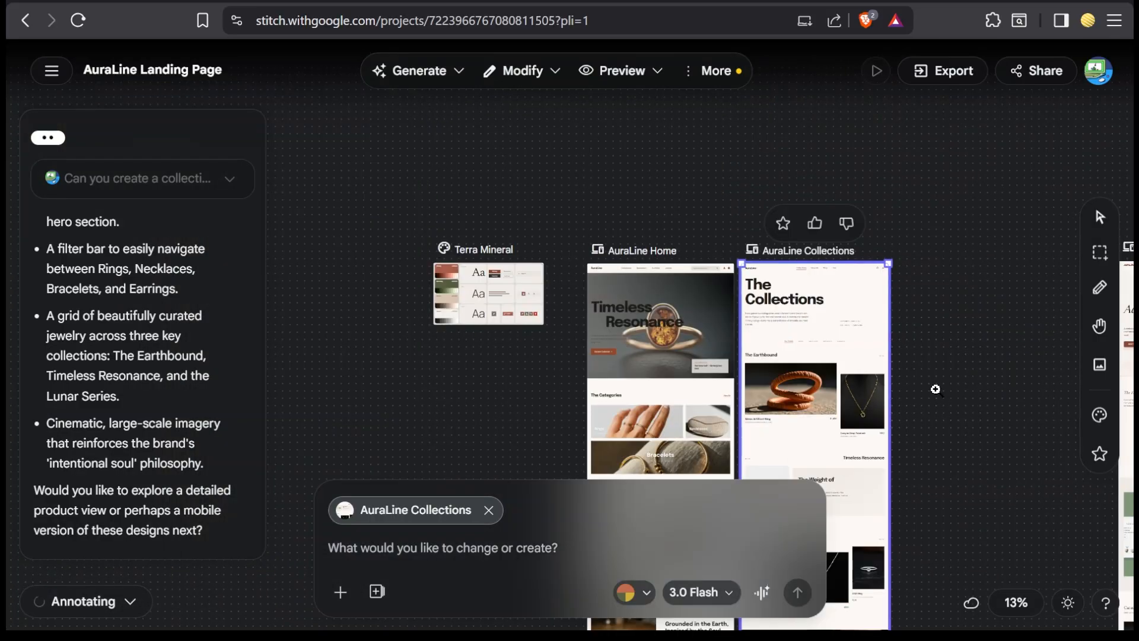
Step: Directly edit the "EST." line in the AuraLine Collections header so its year is 2022
scroll(936, 389, "up", 3)
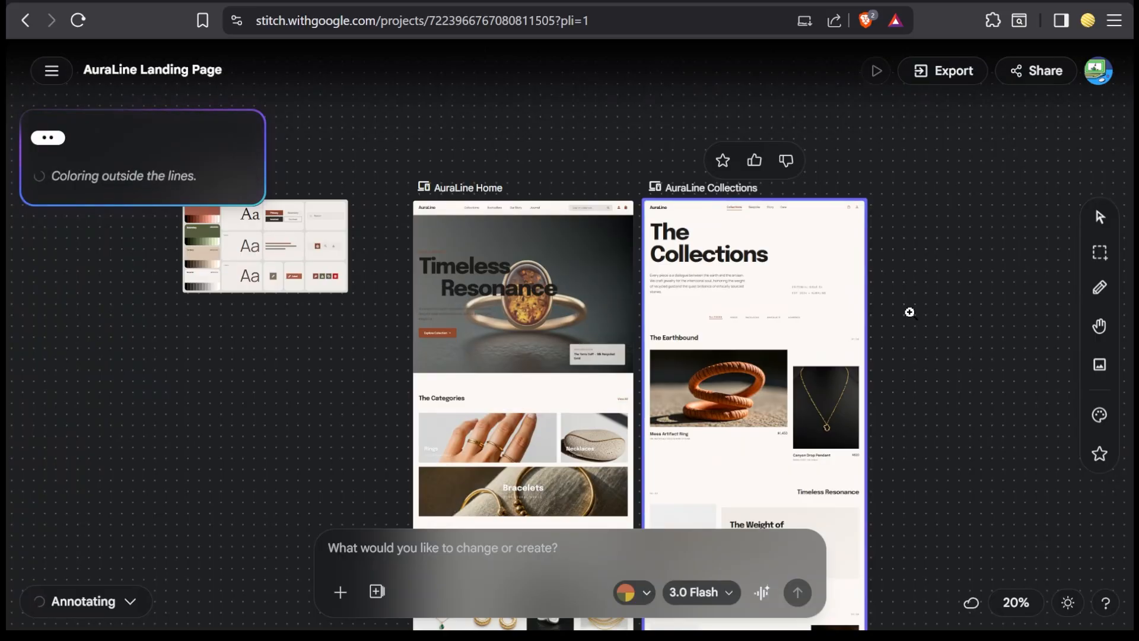
left_click(1100, 288)
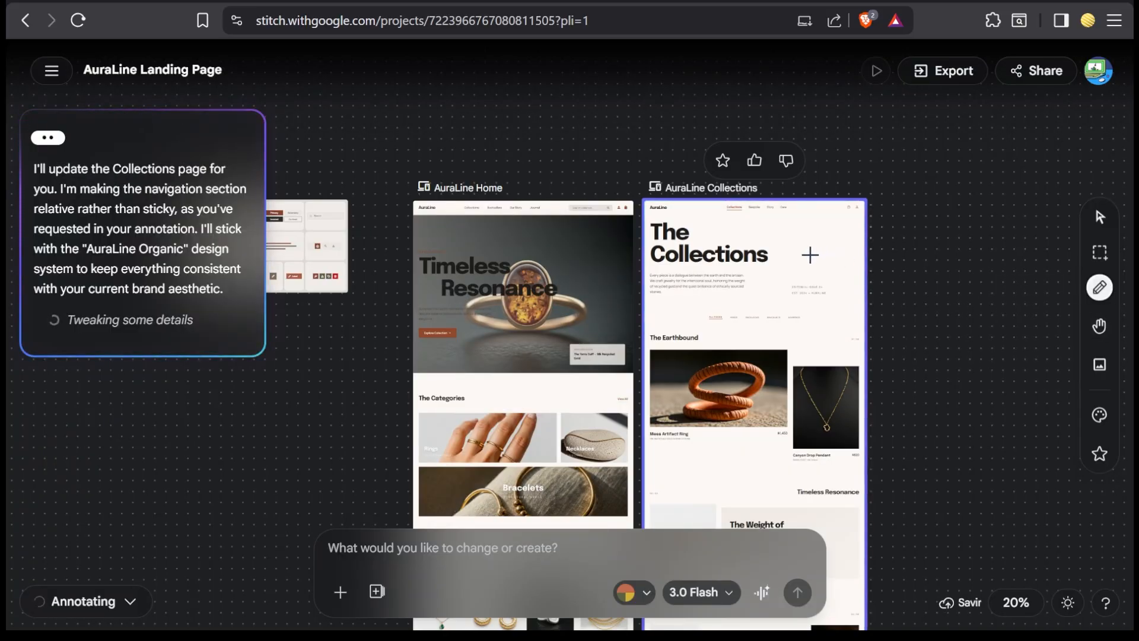
scroll(809, 255, "up", 5)
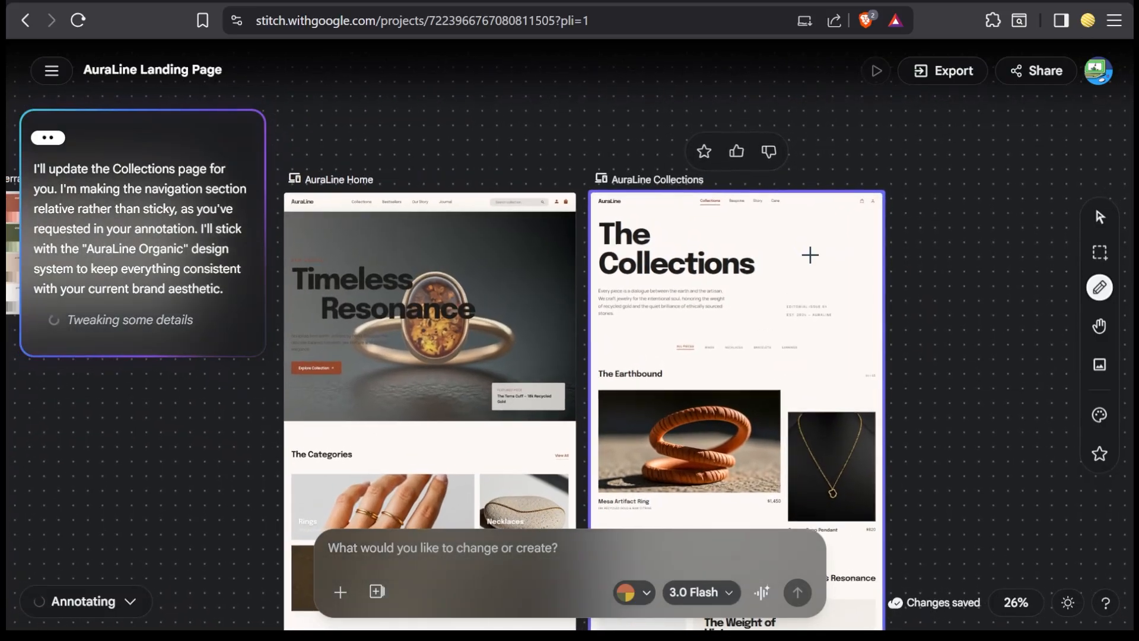
scroll(810, 255, "up", 8)
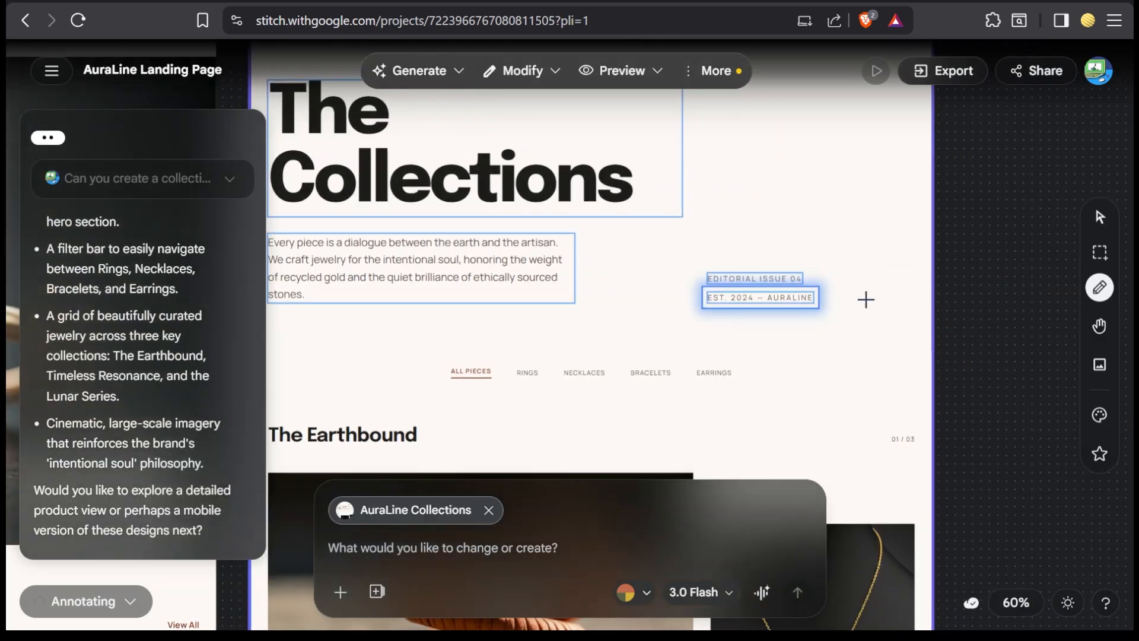
left_click(728, 297)
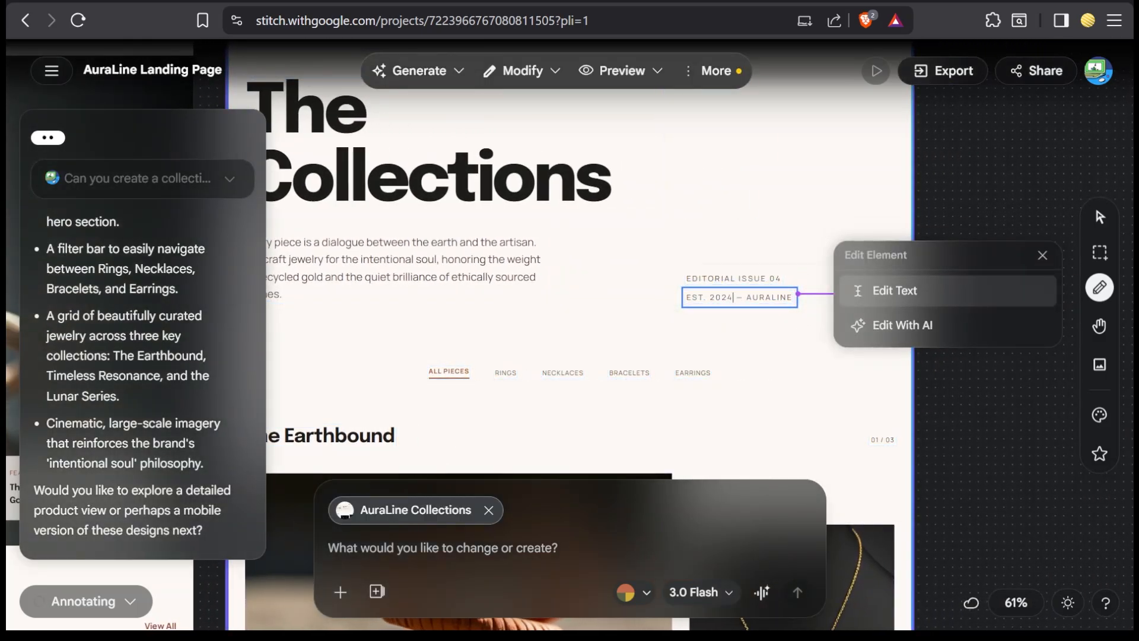
key("BackSpace")
type("2")
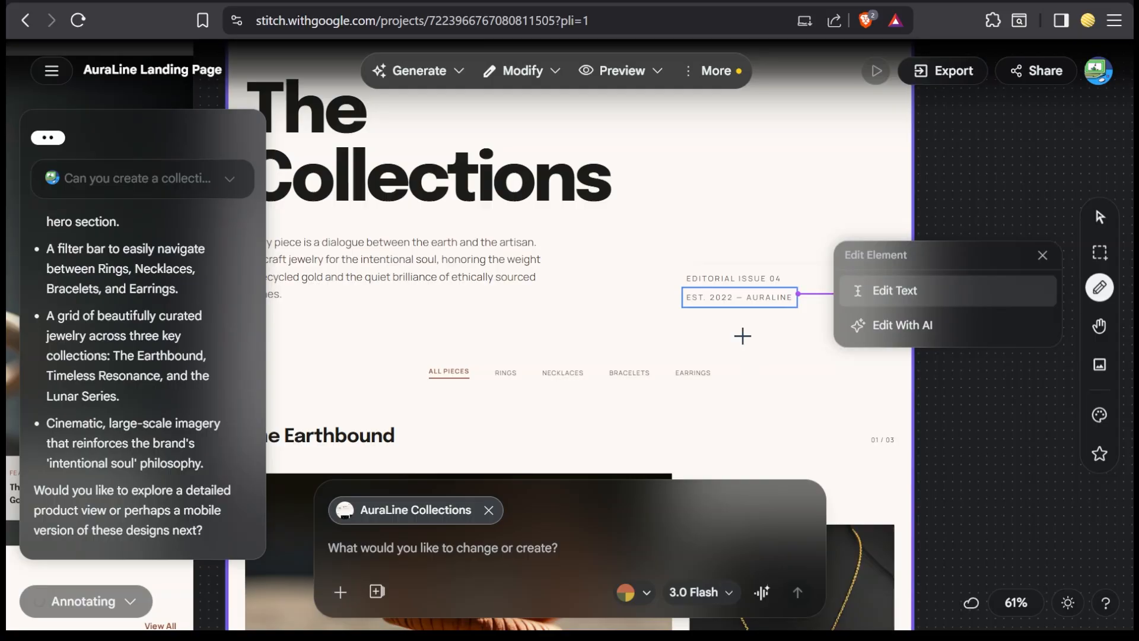
left_click(742, 333)
Step: Edit the Mesa Artifact Ring image on the Collections screen with AI, using the prompt "change to golden ring"
scroll(993, 375, "down", 5)
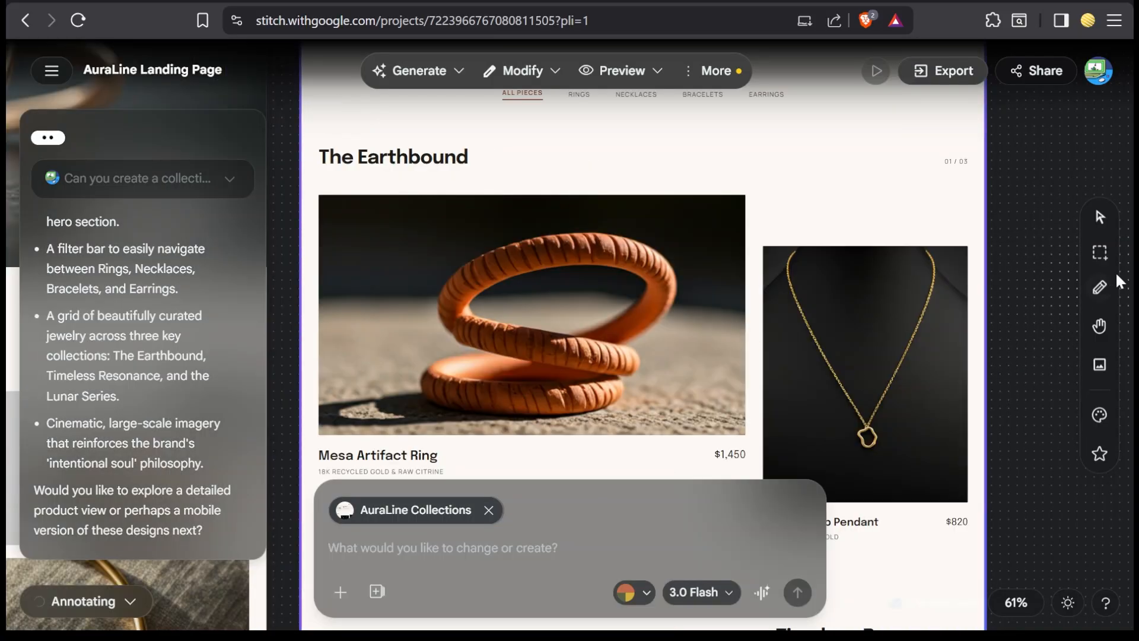
left_click(1099, 287)
left_click(786, 343)
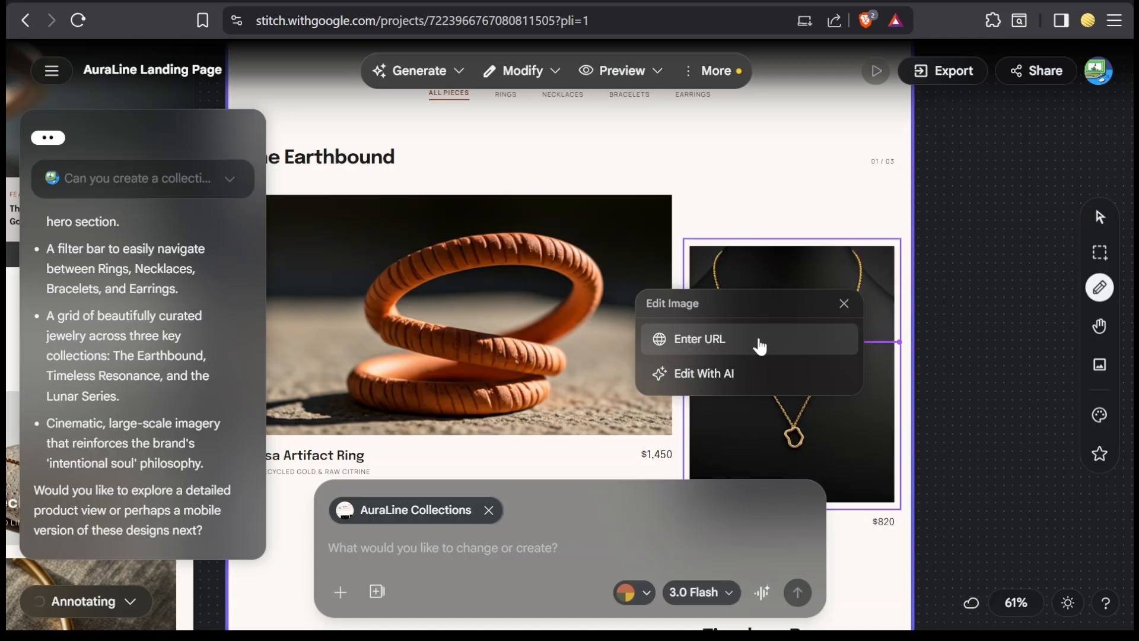
left_click(735, 379)
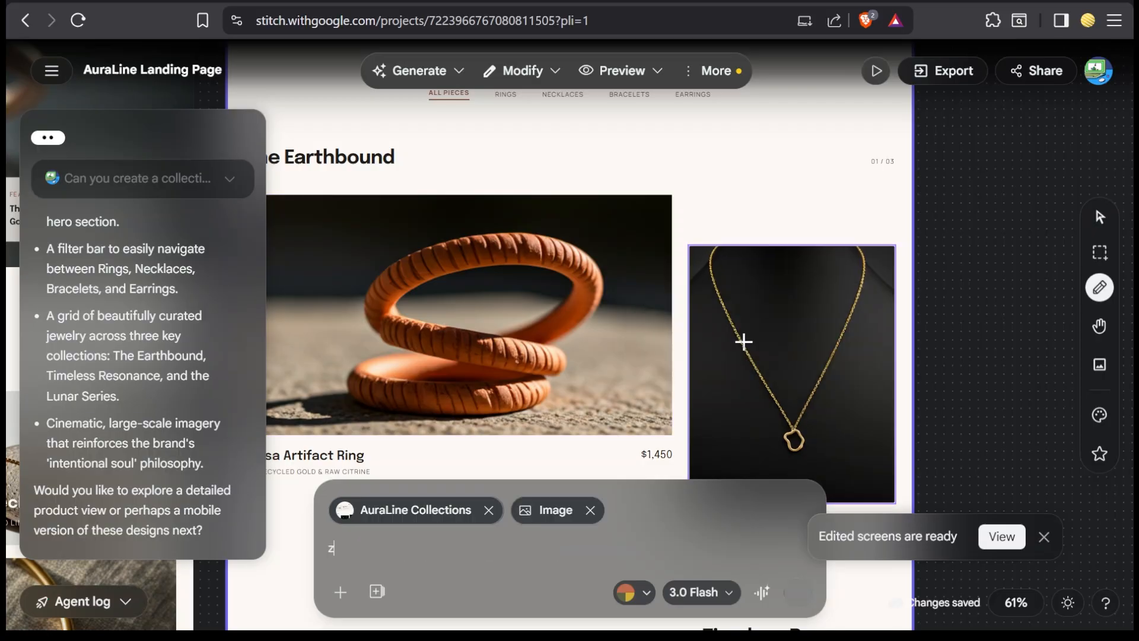
type("z")
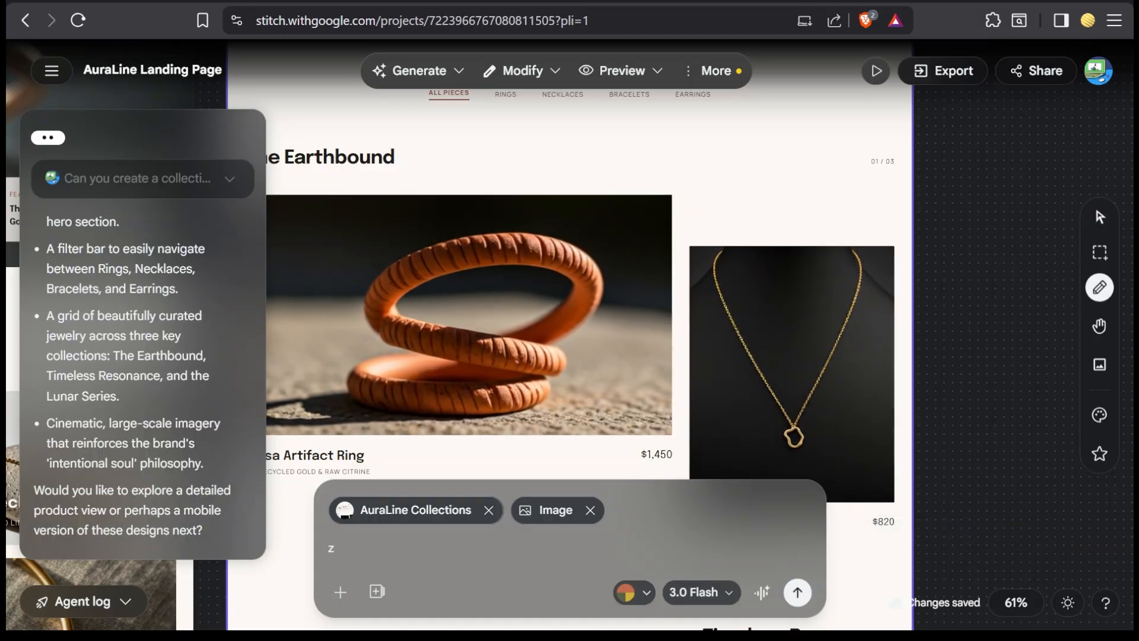
key("BackSpace")
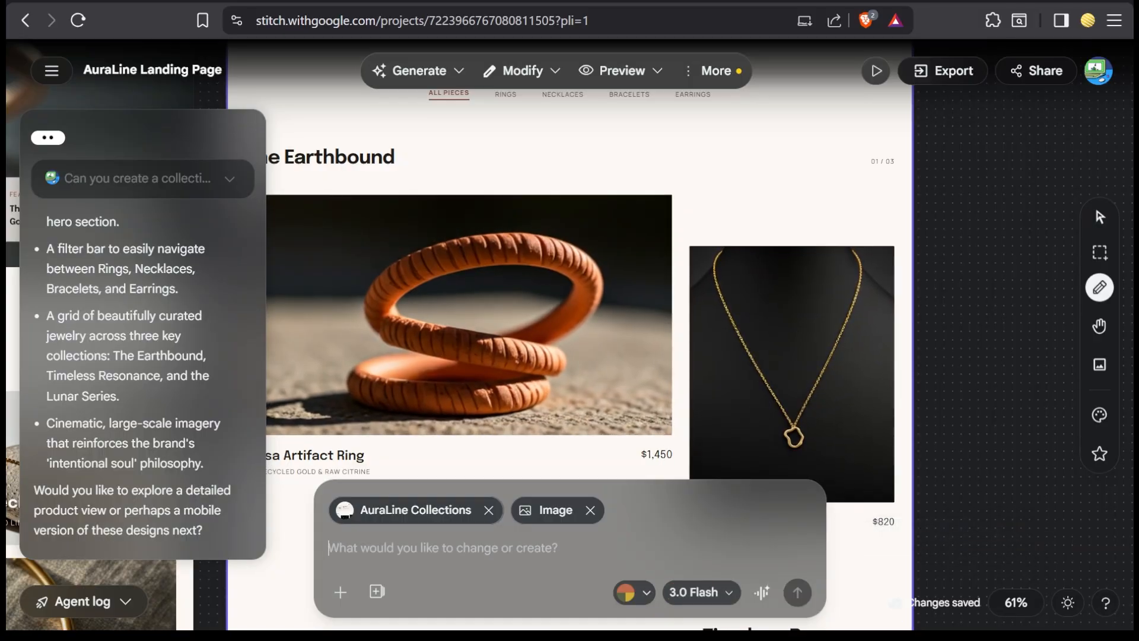
type("change to golden ring")
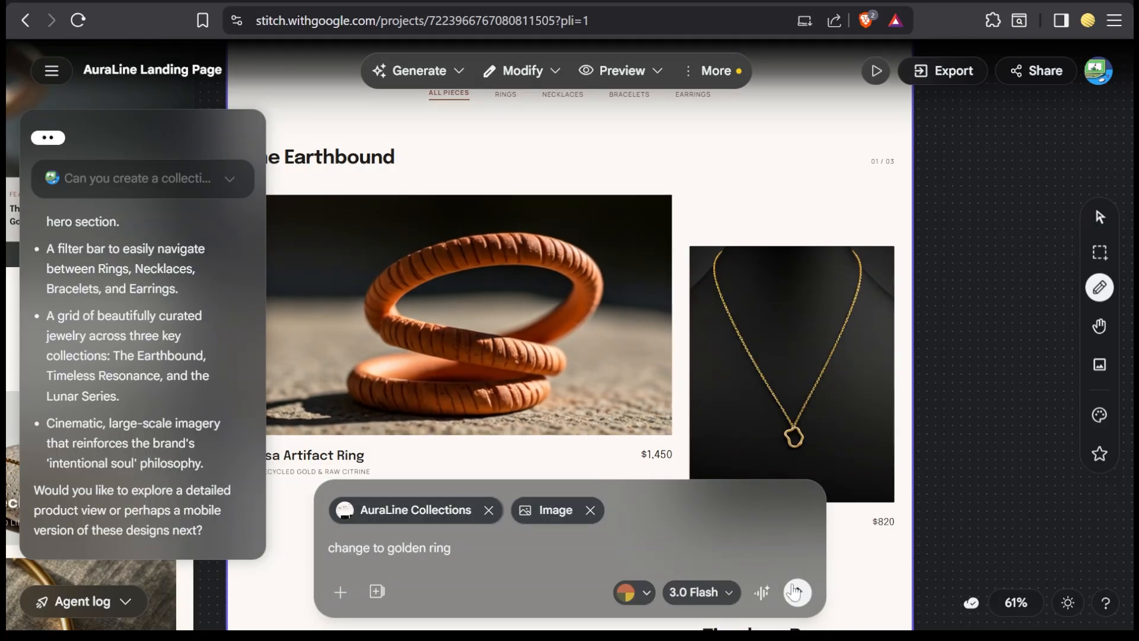
left_click(796, 591)
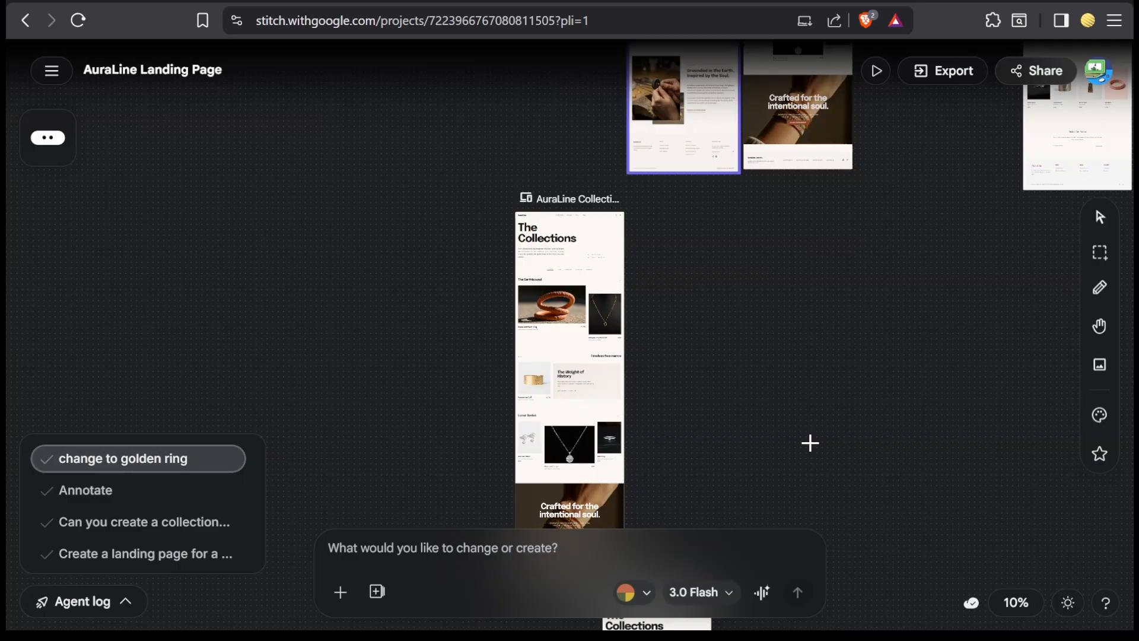
Step: Find the "AuraLine Collections - Golden Ring" screen on the canvas and examine its Mesa Artifact Ring image
scroll(769, 373, "left", 2)
scroll(769, 373, "down", 3)
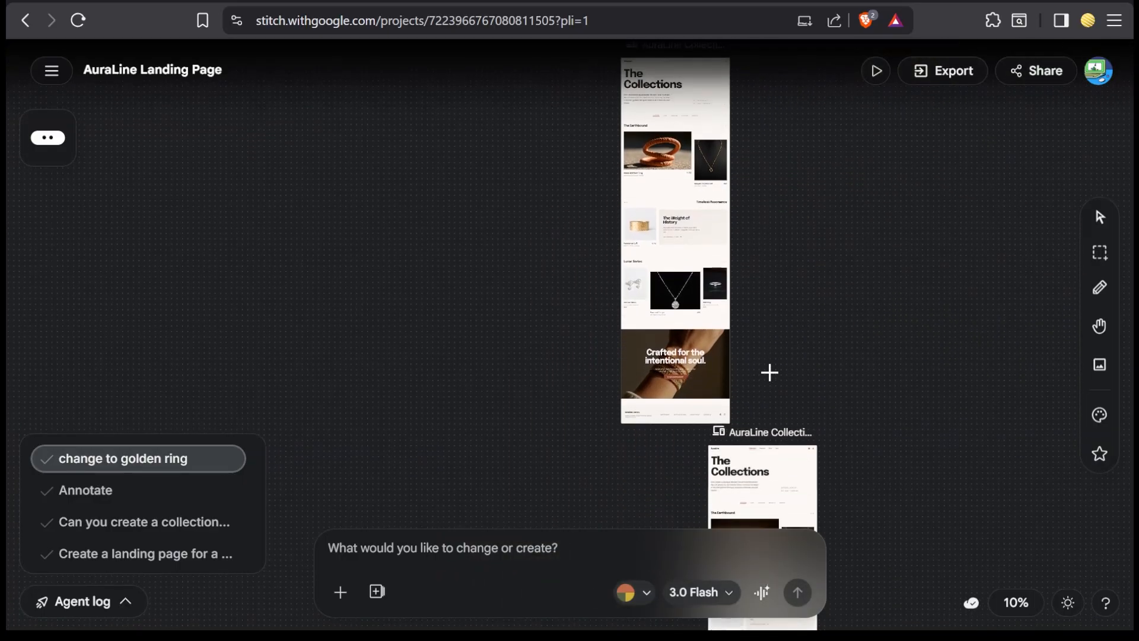
scroll(697, 318, "up", 4)
scroll(692, 314, "up", 2)
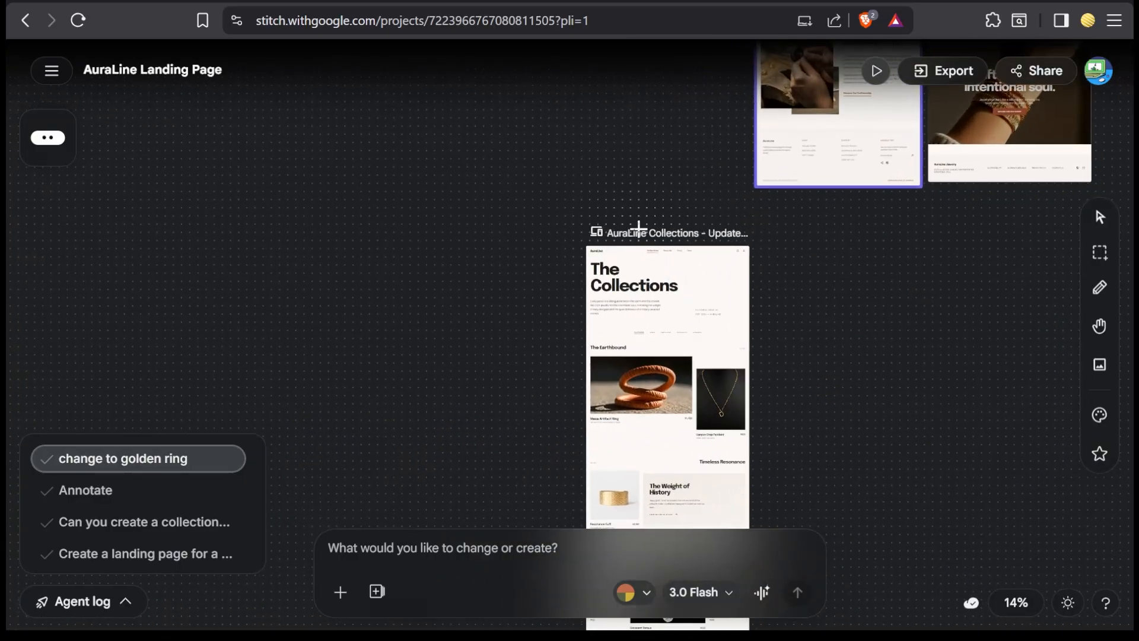
scroll(635, 229, "up", 3)
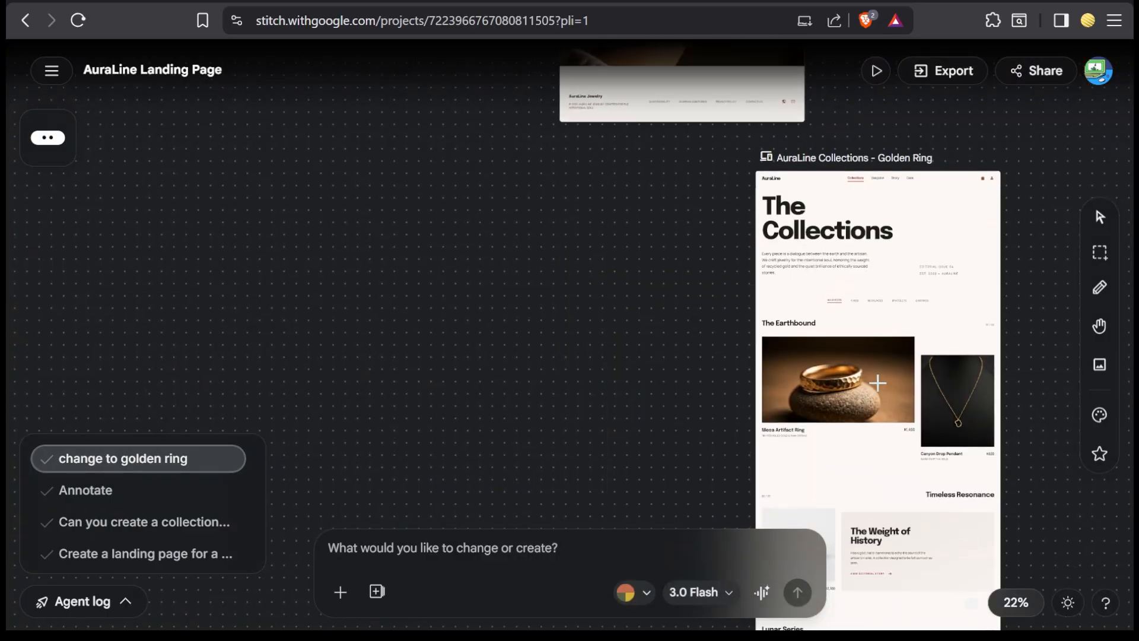
scroll(877, 382, "right", 2)
scroll(877, 383, "up", 1)
scroll(877, 383, "up", 3)
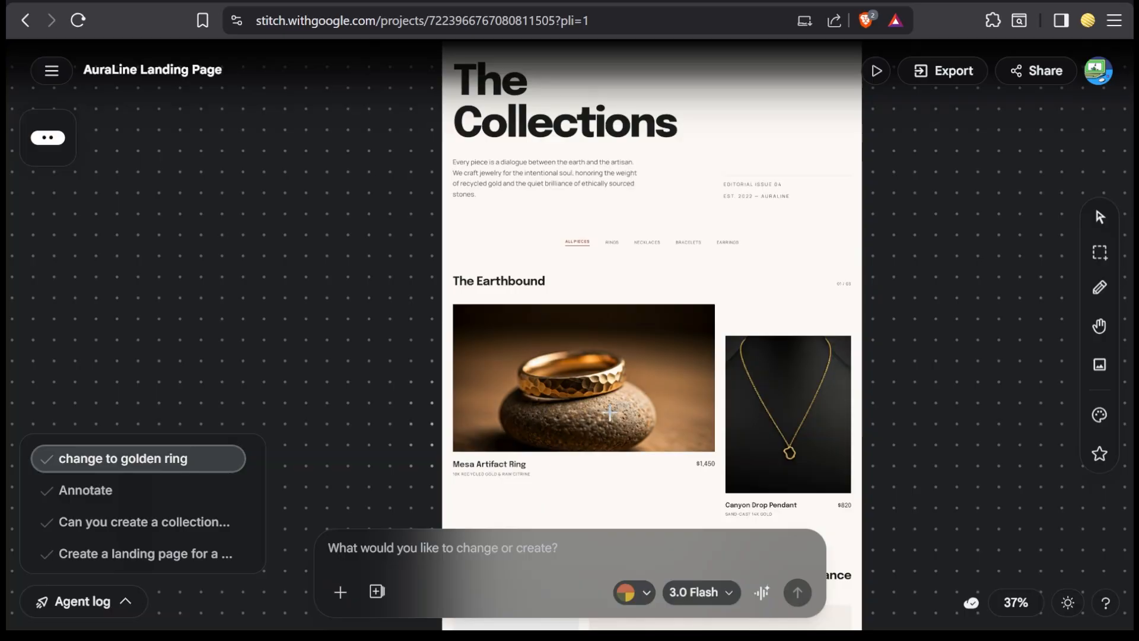
Step: Examine the annotated version of the Collections screen through its Timeless Resonance and Lunar Series sections, and activate the Select tool
scroll(642, 412, "left", 5)
scroll(642, 412, "up", 10)
scroll(642, 412, "right", 8)
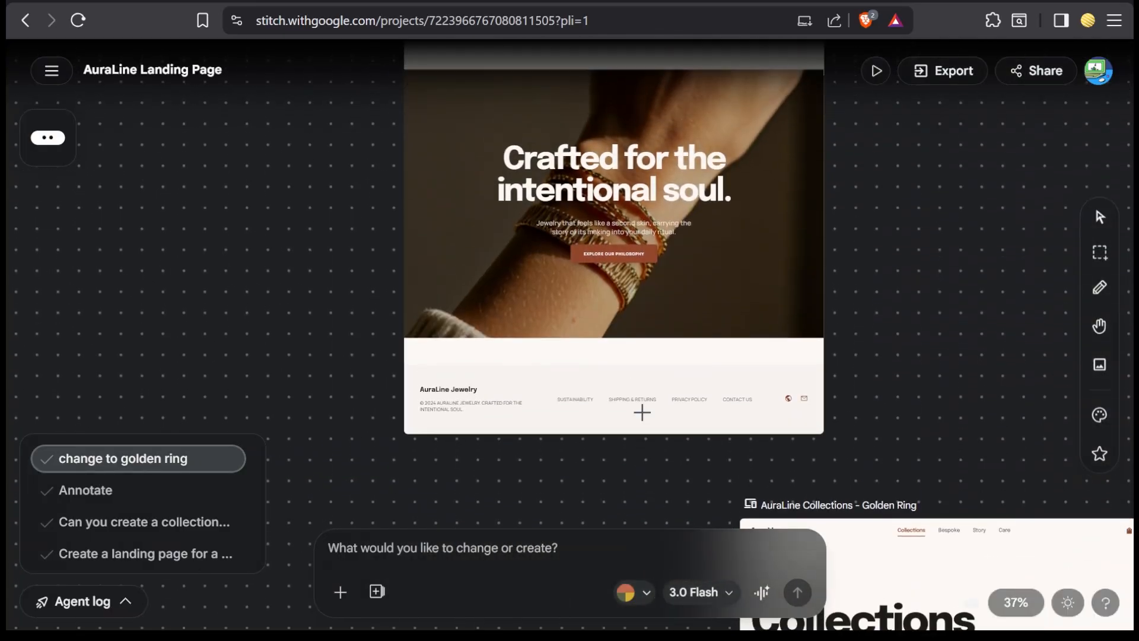
scroll(642, 411, "up", 8)
scroll(642, 412, "down", 3)
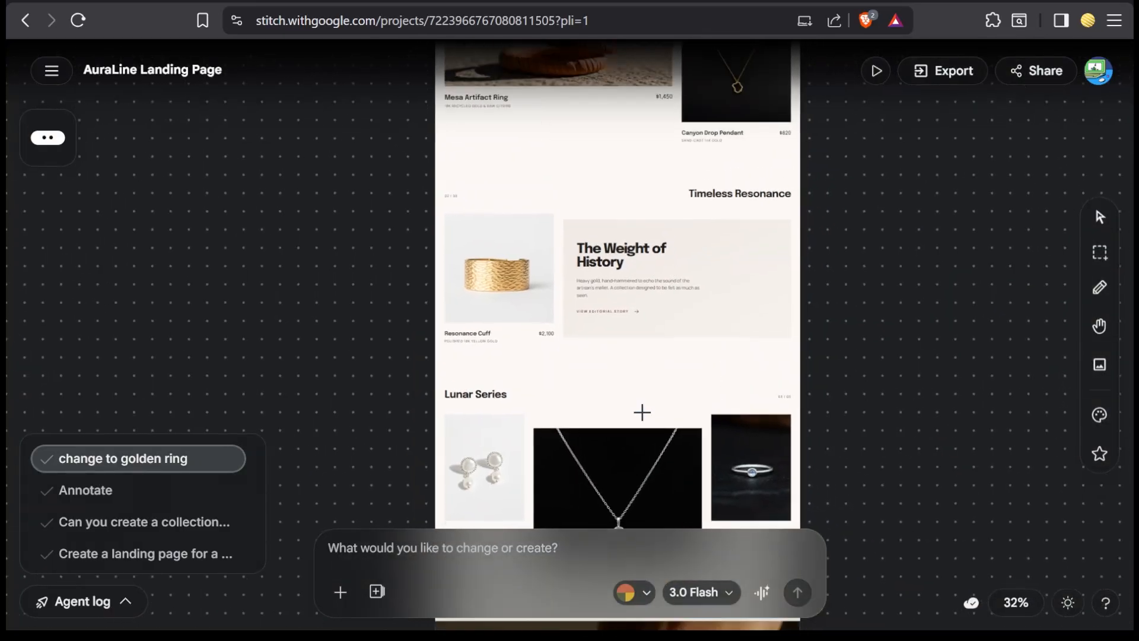
scroll(642, 411, "down", 1)
left_click(1099, 218)
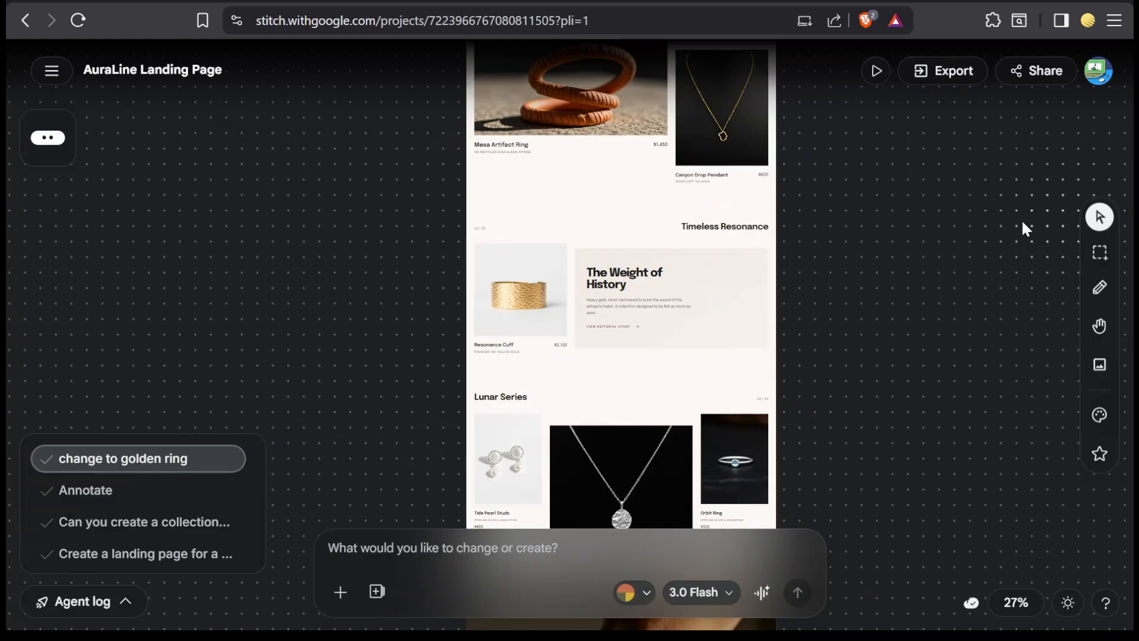
Step: Preview the annotated Collections screen and examine how its navigation bar behaves from the page header through the Lunar Series
left_click(634, 258)
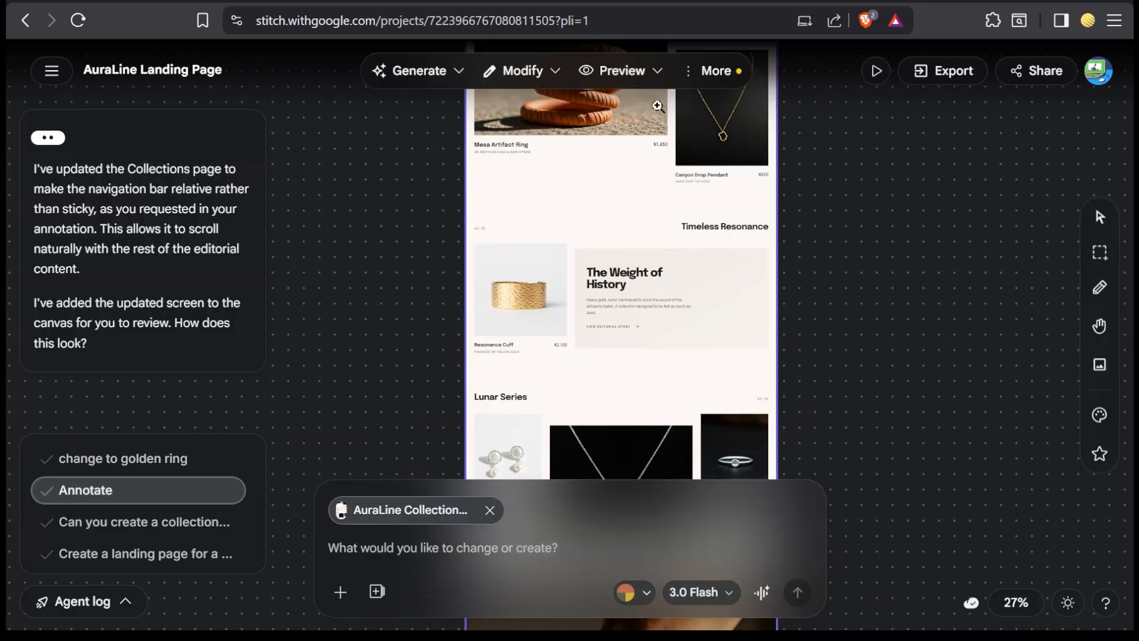
left_click(615, 76)
left_click(622, 229)
scroll(805, 332, "down", 6)
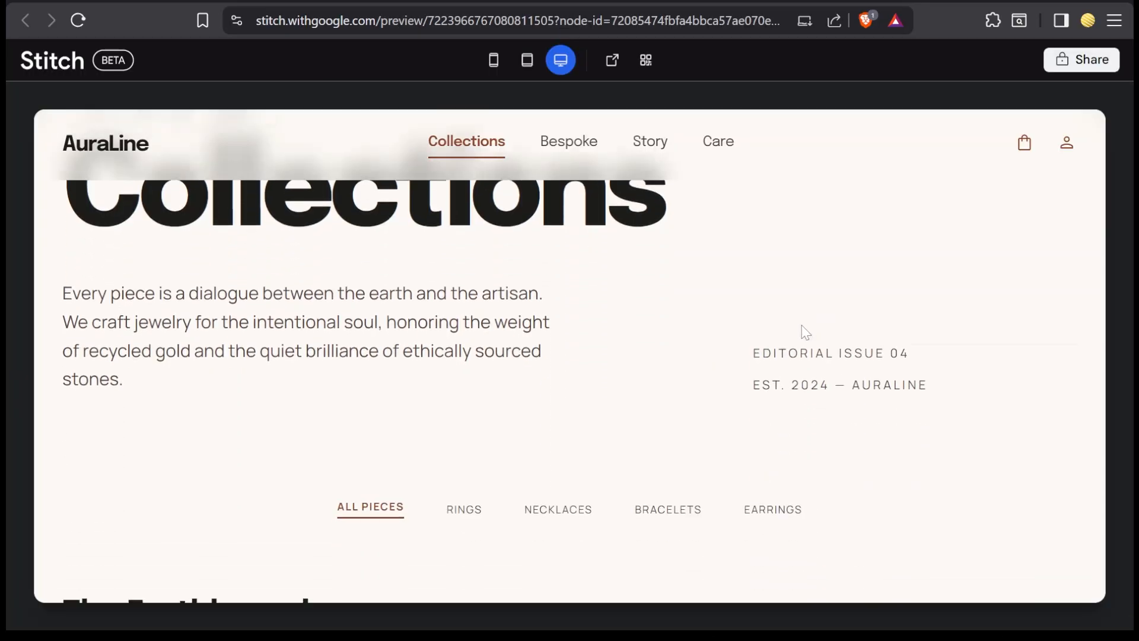
scroll(805, 332, "down", 2)
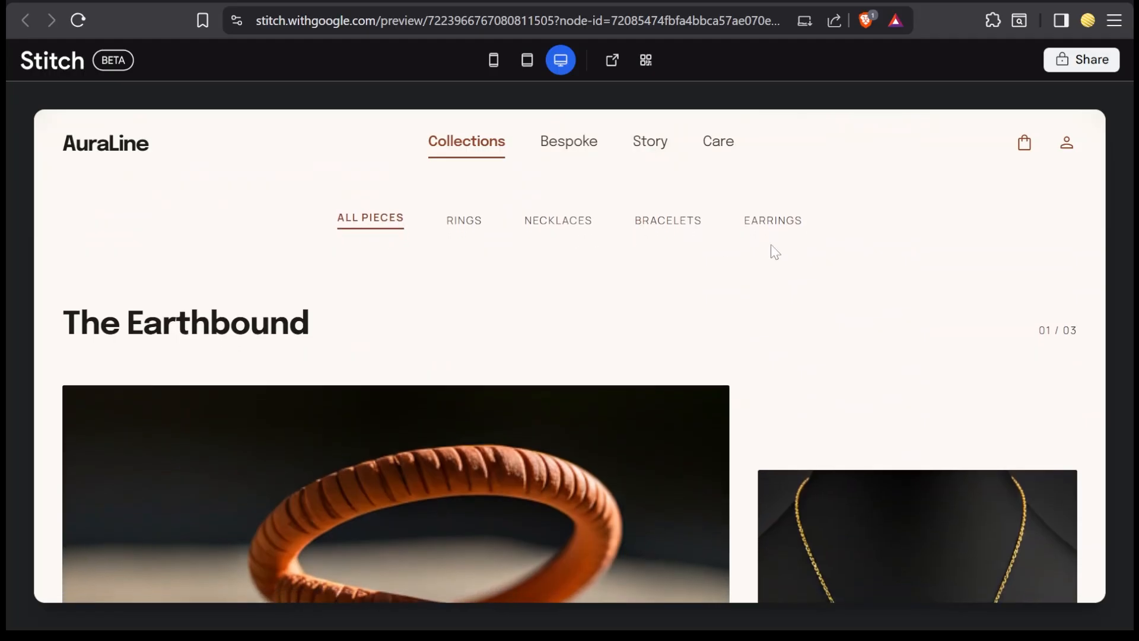
scroll(458, 259, "down", 3)
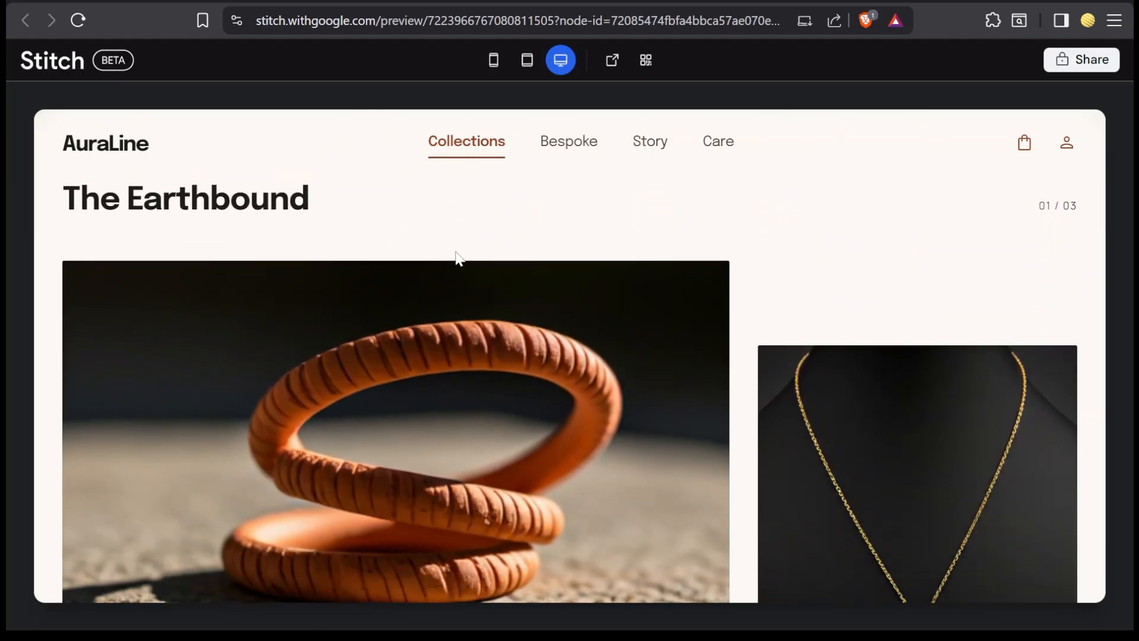
scroll(674, 224, "down", 20)
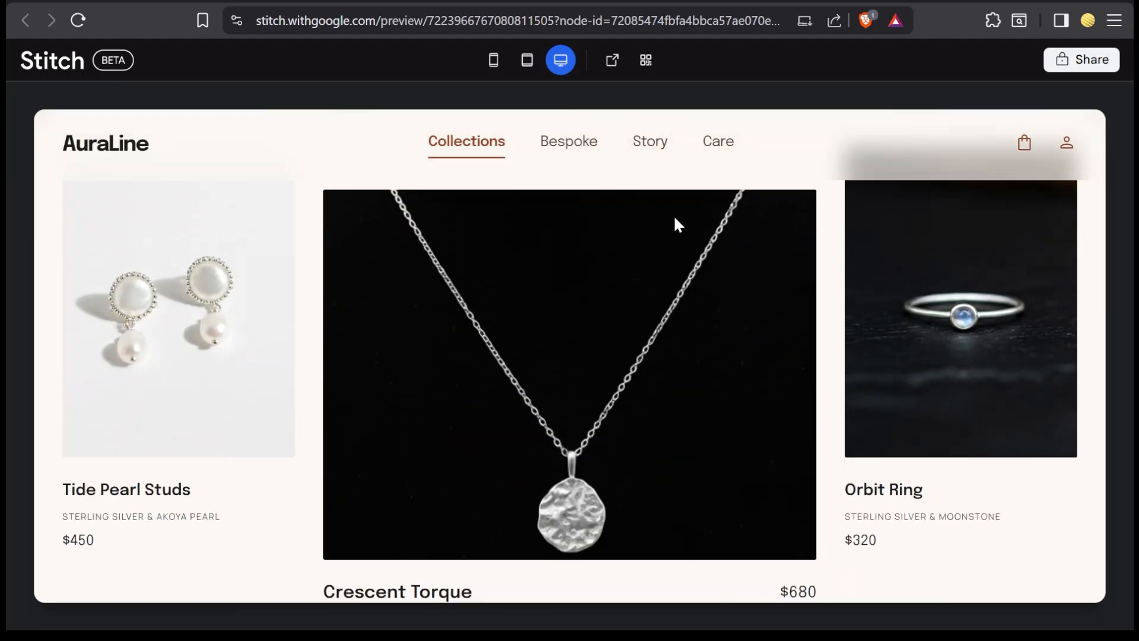
scroll(674, 218, "down", 8)
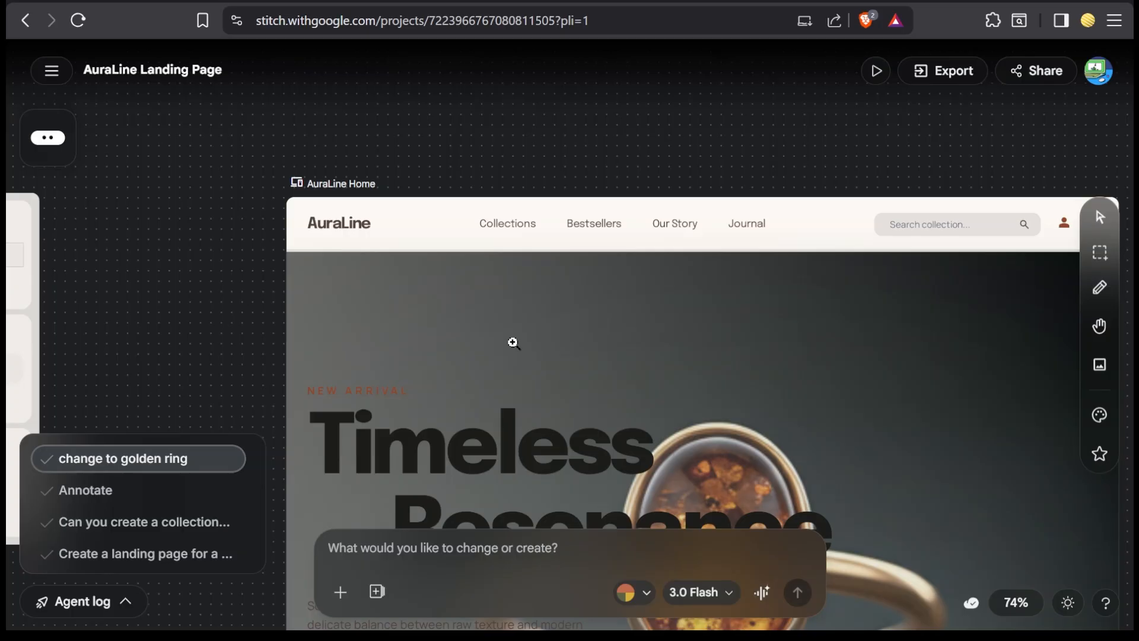
Step: Generate a mobile app version of the AuraLine Home screen
left_click(1099, 217)
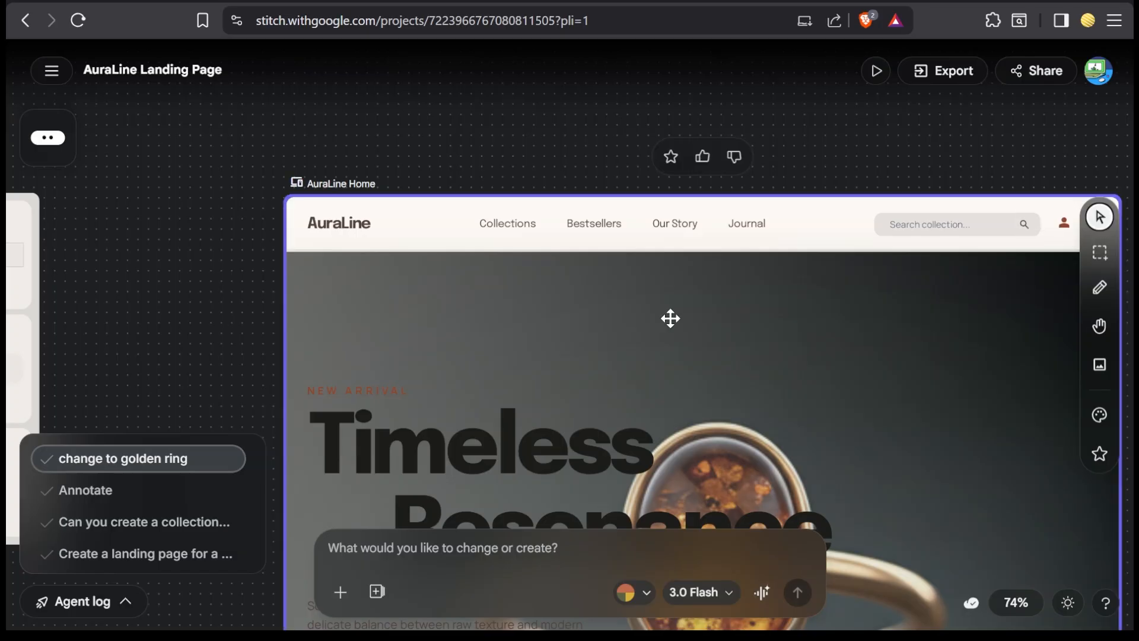
left_click(670, 318)
scroll(811, 467, "up", 1)
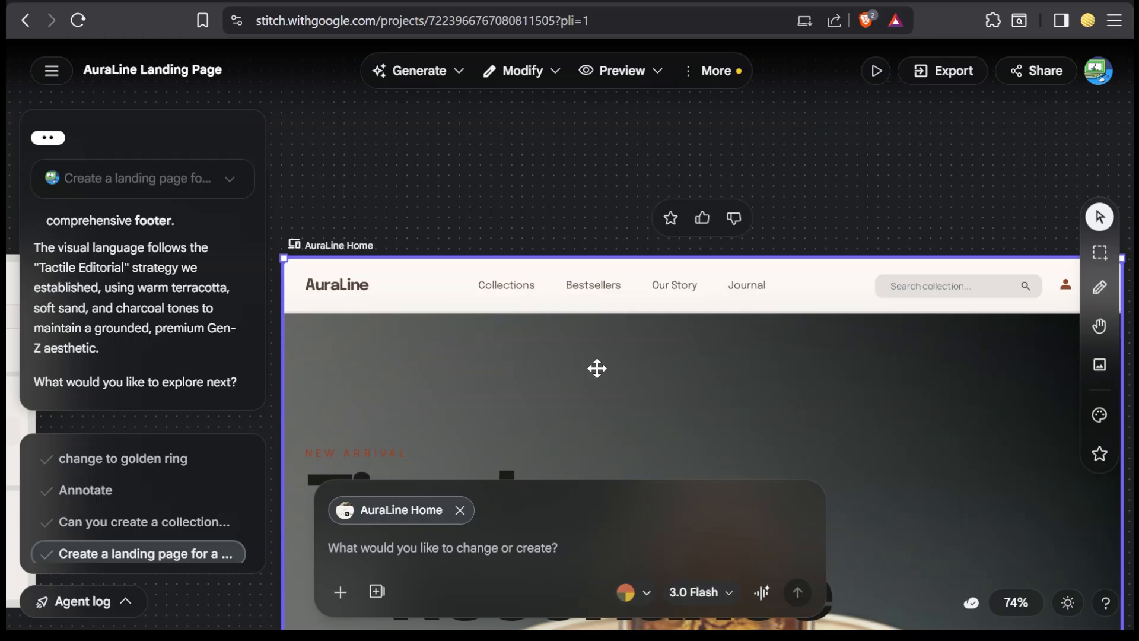
left_click(453, 83)
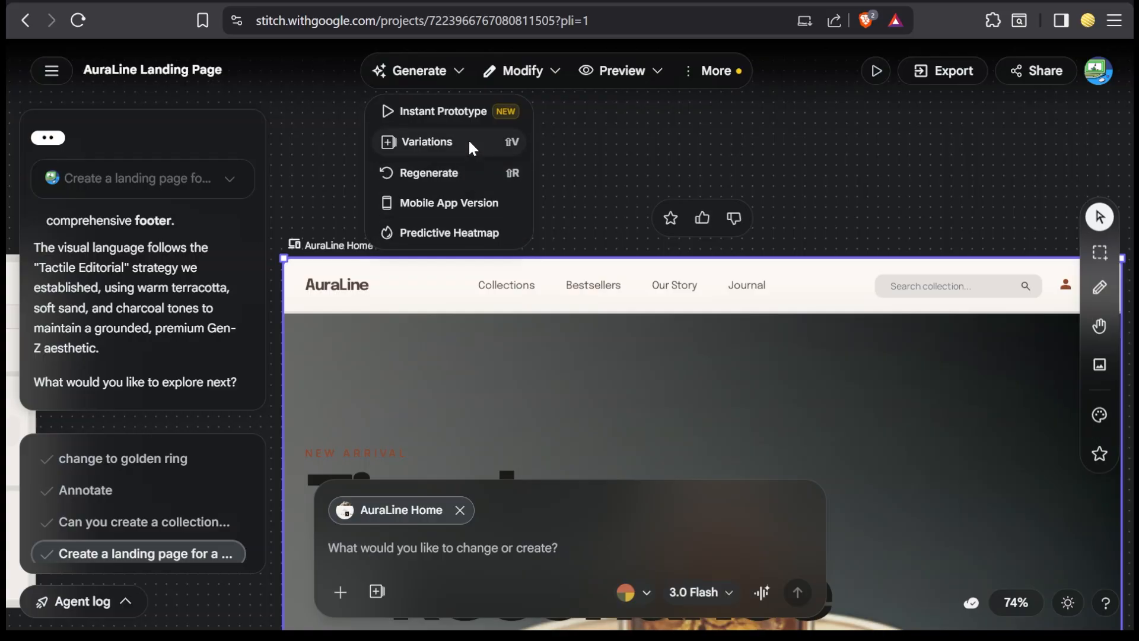
left_click(461, 208)
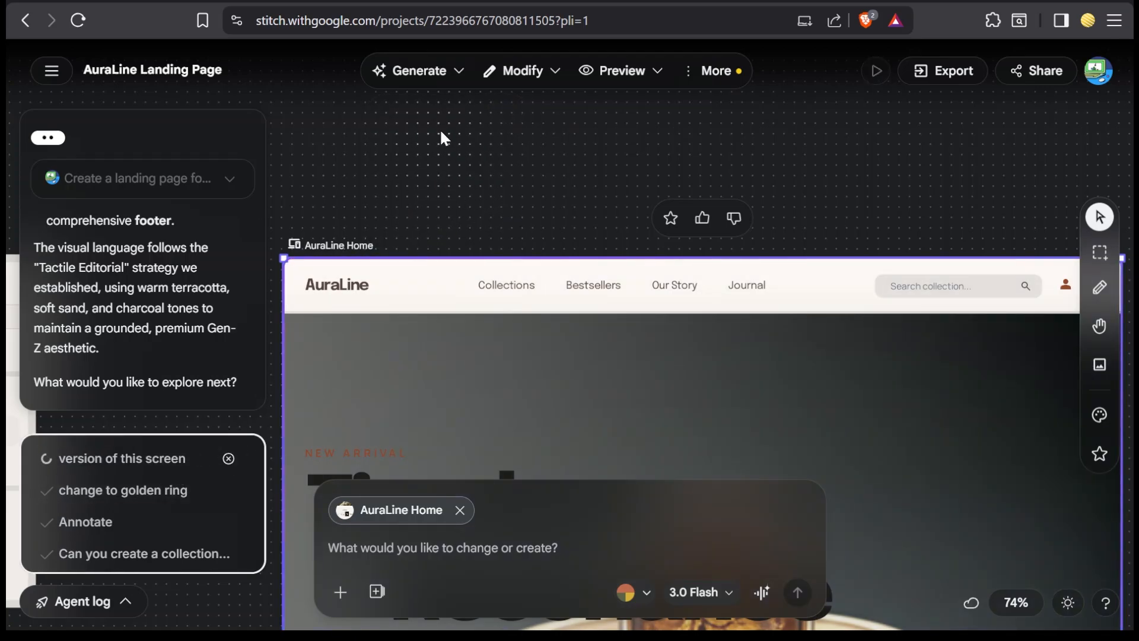
left_click(460, 72)
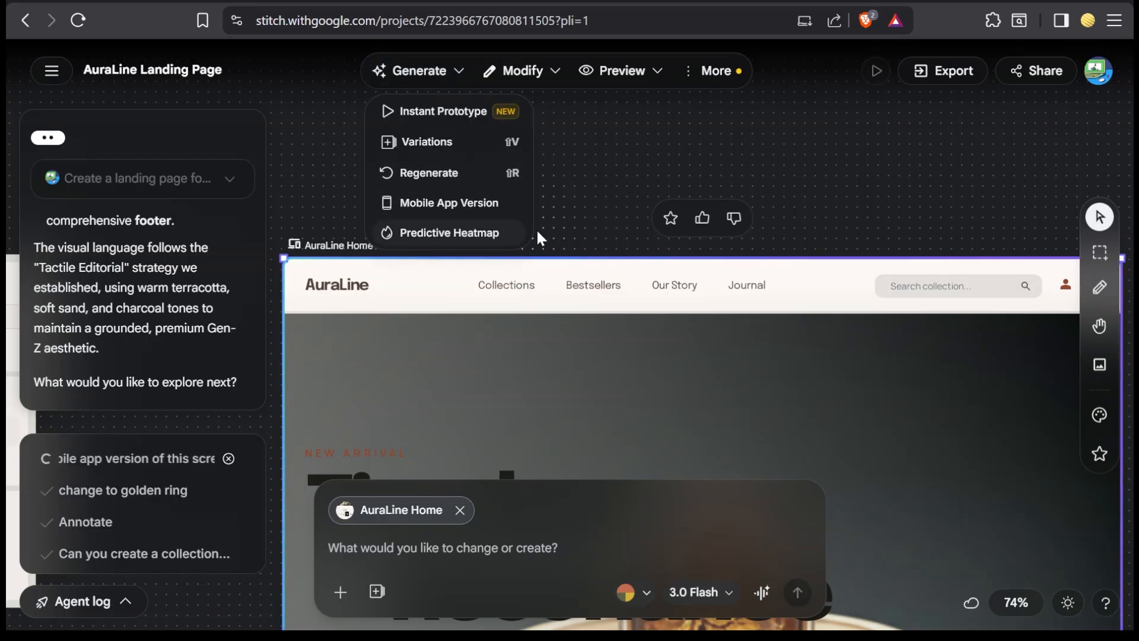
scroll(609, 223, "down", 5)
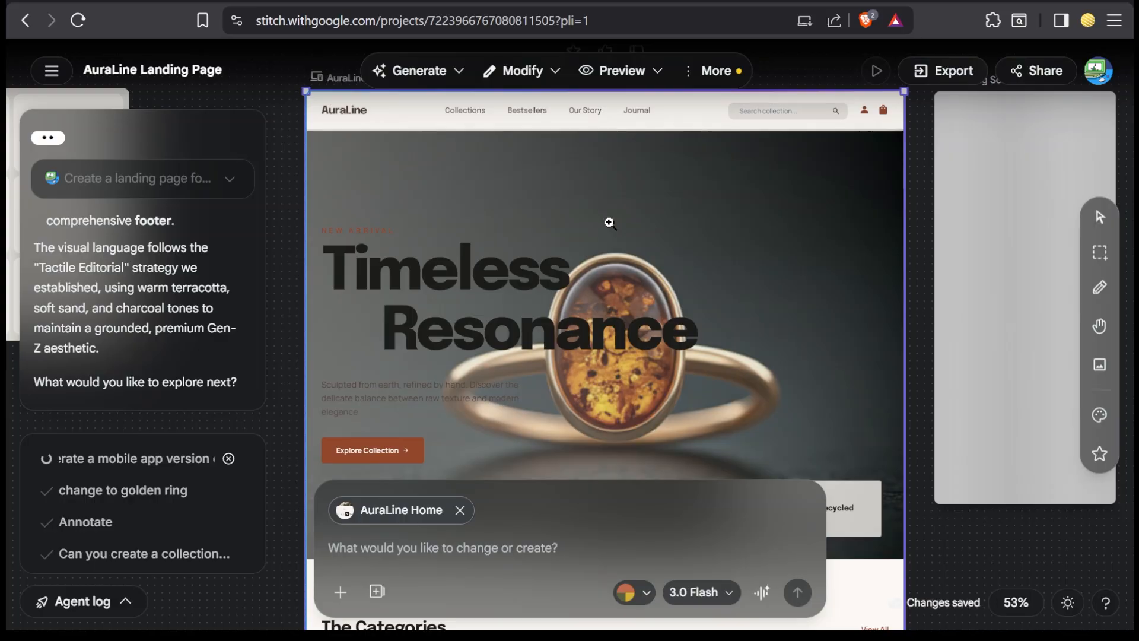
scroll(609, 223, "down", 4)
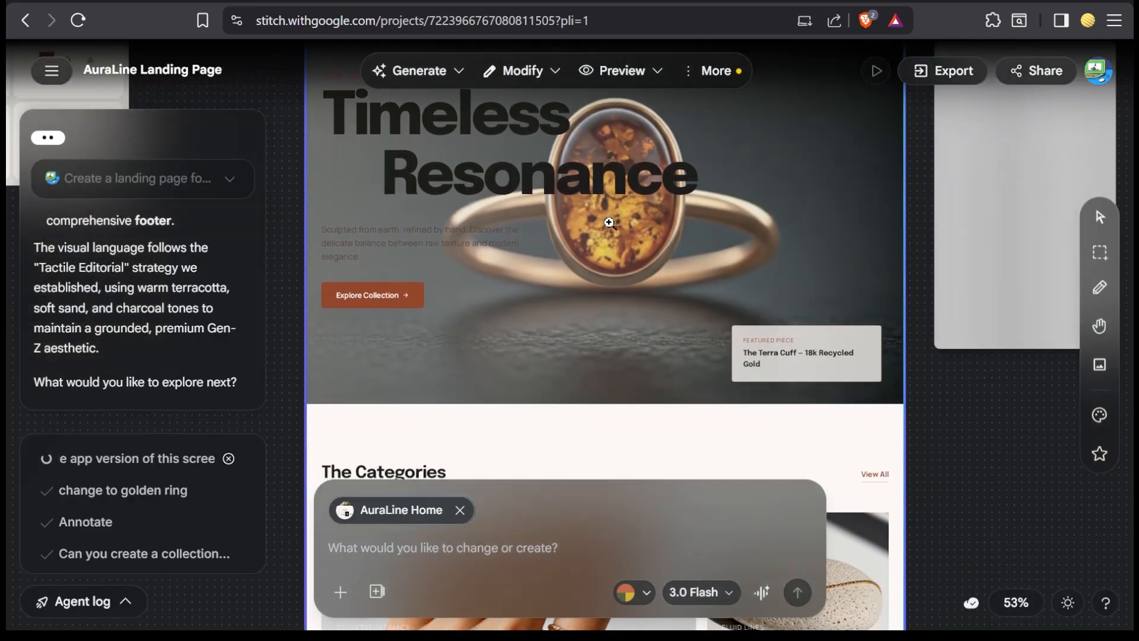
scroll(609, 223, "up", 3)
scroll(609, 222, "down", 2)
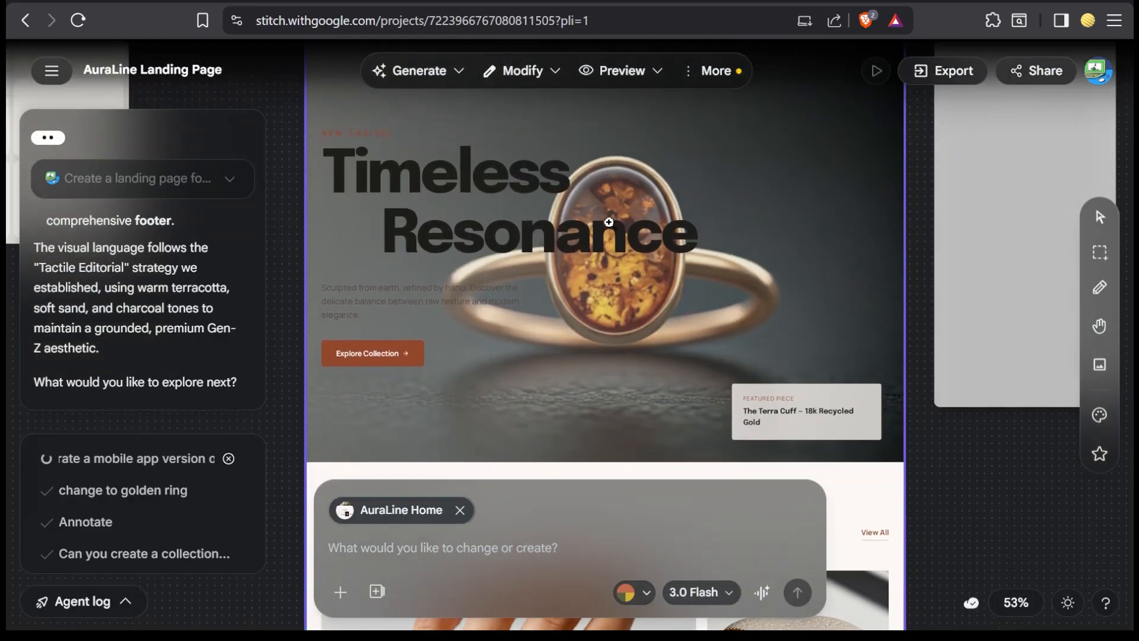
scroll(609, 223, "down", 1)
scroll(609, 223, "up", 3)
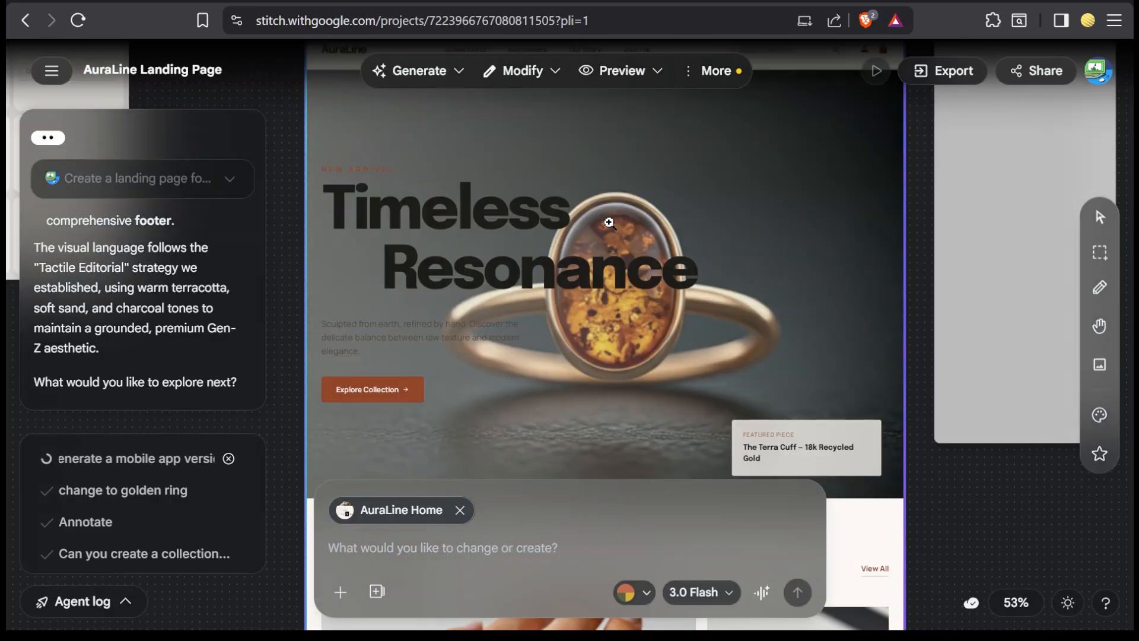
scroll(609, 222, "down", 2)
scroll(611, 223, "up", 1)
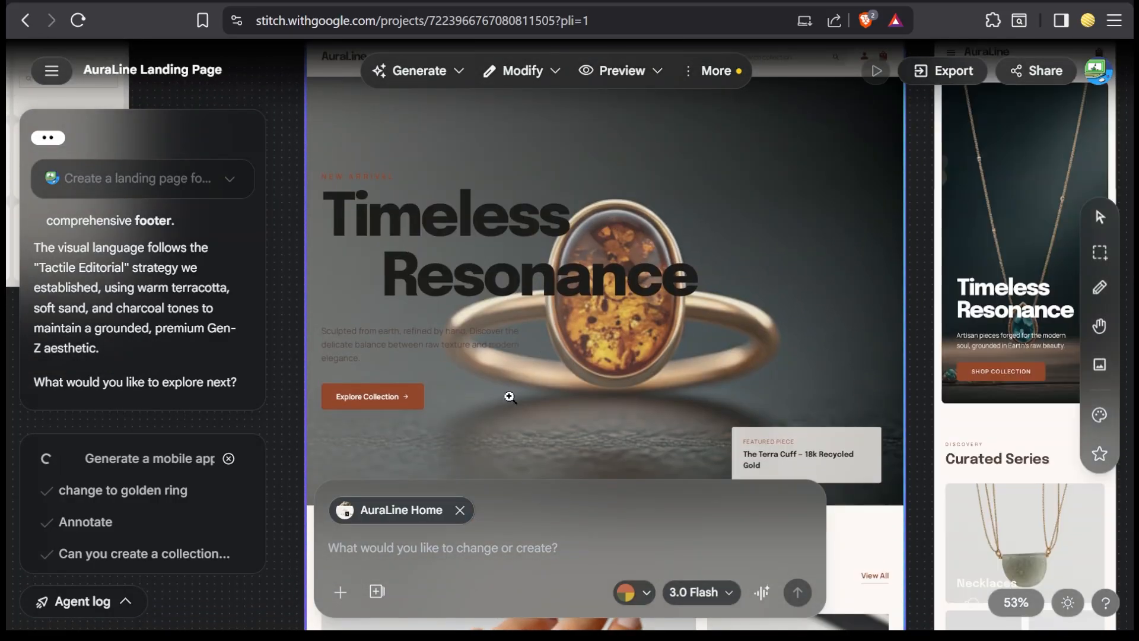
Step: Preview the mobile AuraLine Home screen at phone size and examine its sections from the hero through the Join the Circle signup
scroll(554, 297, "down", 4)
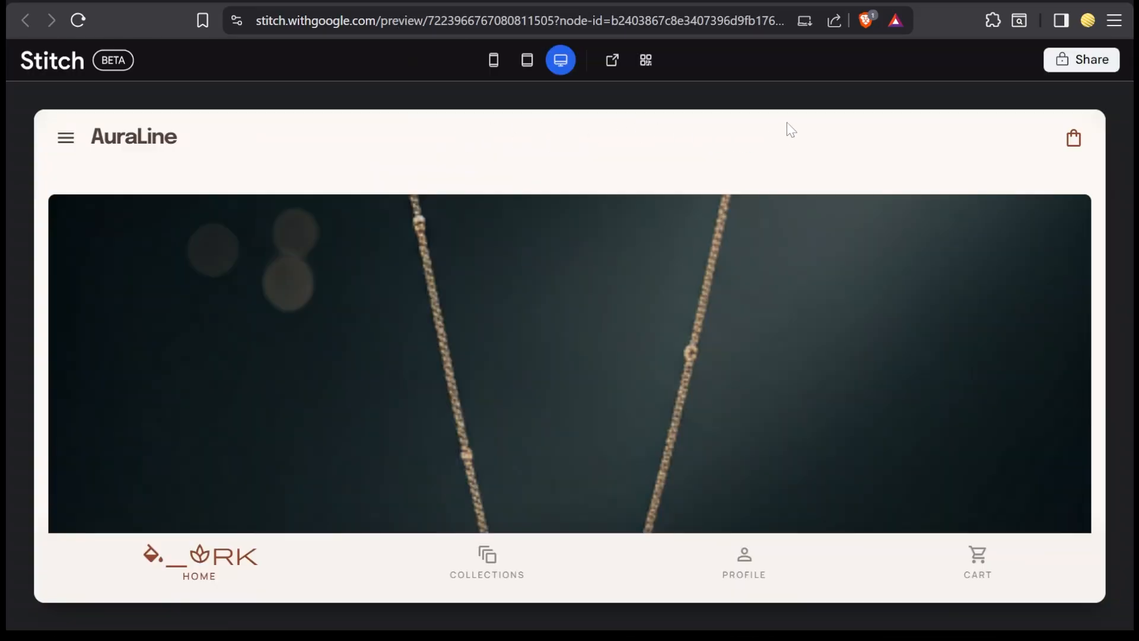
left_click(494, 64)
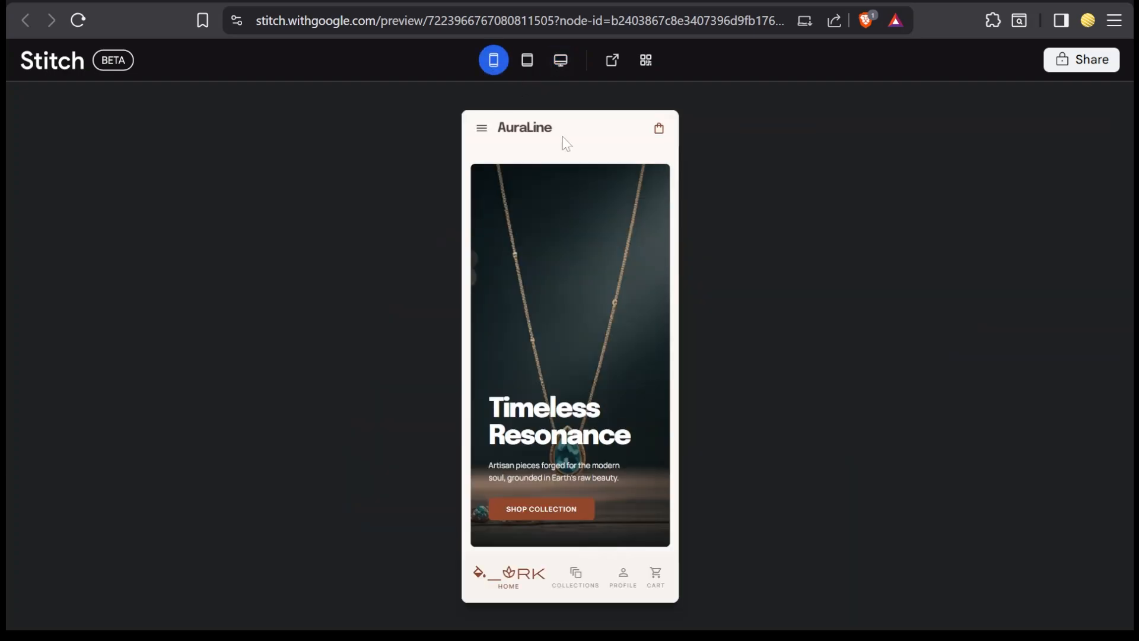
scroll(623, 371, "down", 8)
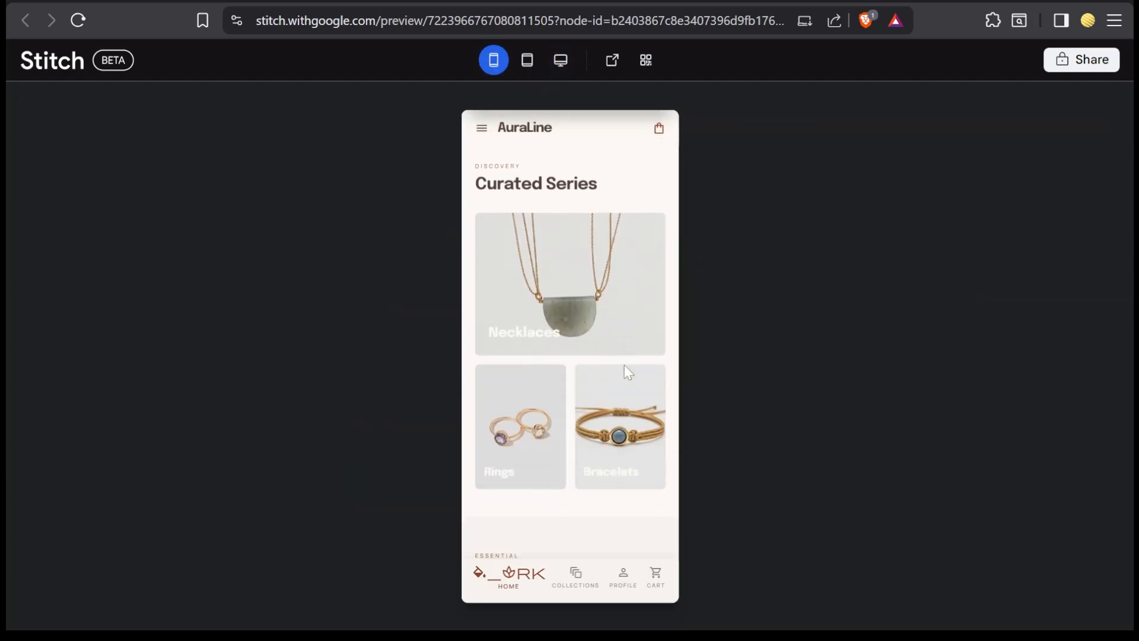
scroll(624, 365, "down", 8)
scroll(624, 365, "up", 4)
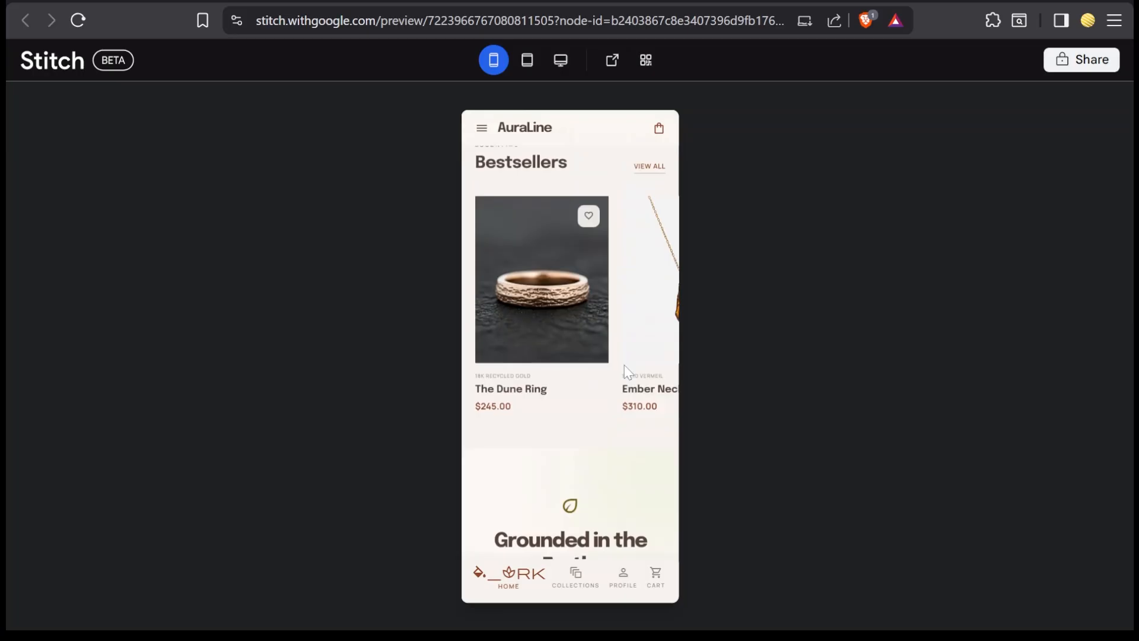
scroll(624, 365, "right", 5)
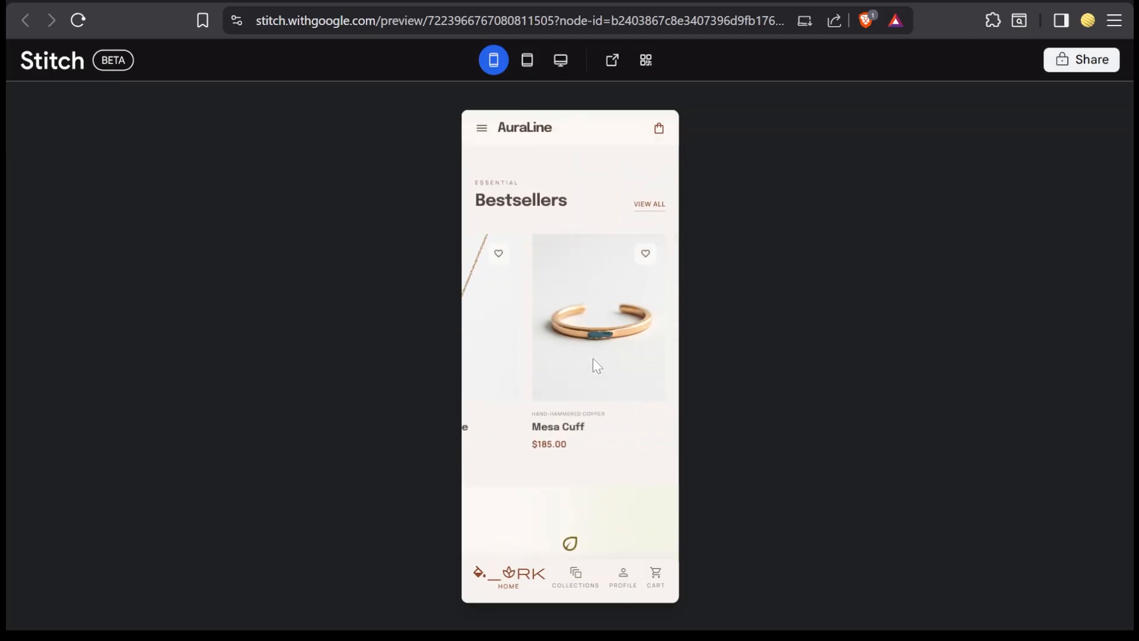
scroll(593, 359, "down", 6)
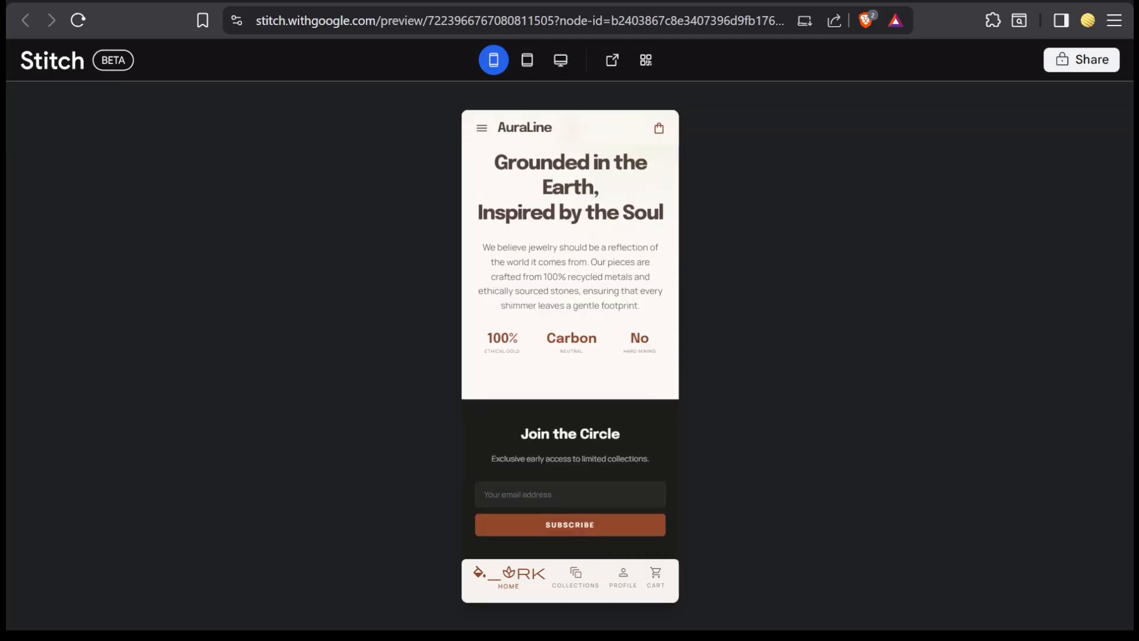
Step: Review the mobile home preview back upwards, checking the Bestsellers carousel and the Curated Series categories again
scroll(594, 359, "up", 5)
scroll(570, 356, "up", 2)
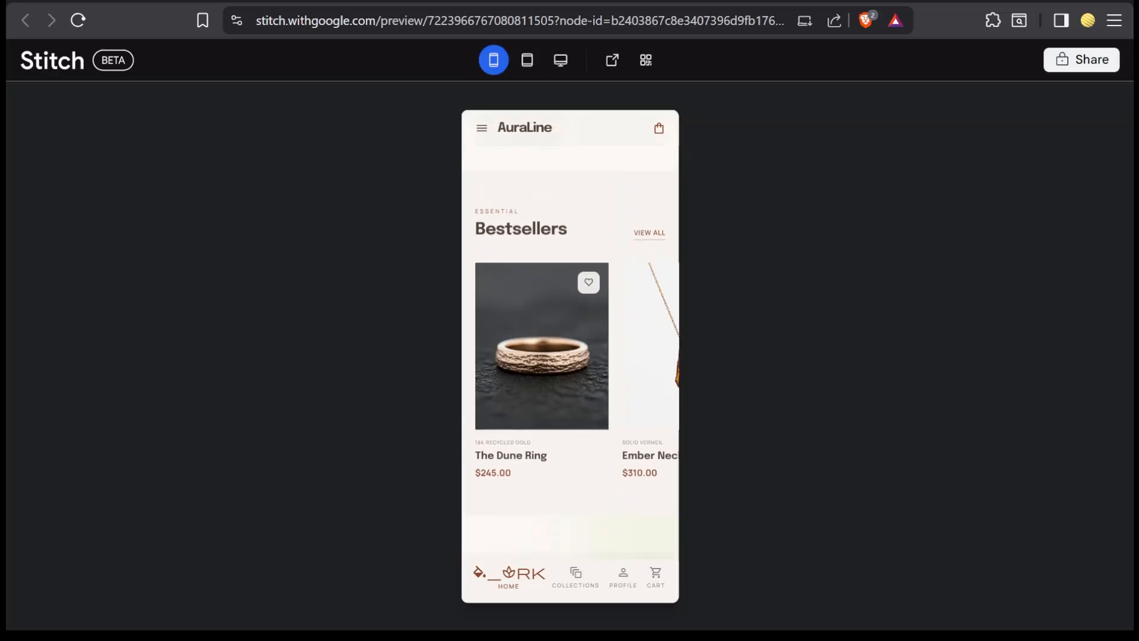
scroll(569, 415, "right", 3)
scroll(569, 356, "up", 2)
scroll(569, 356, "up", 8)
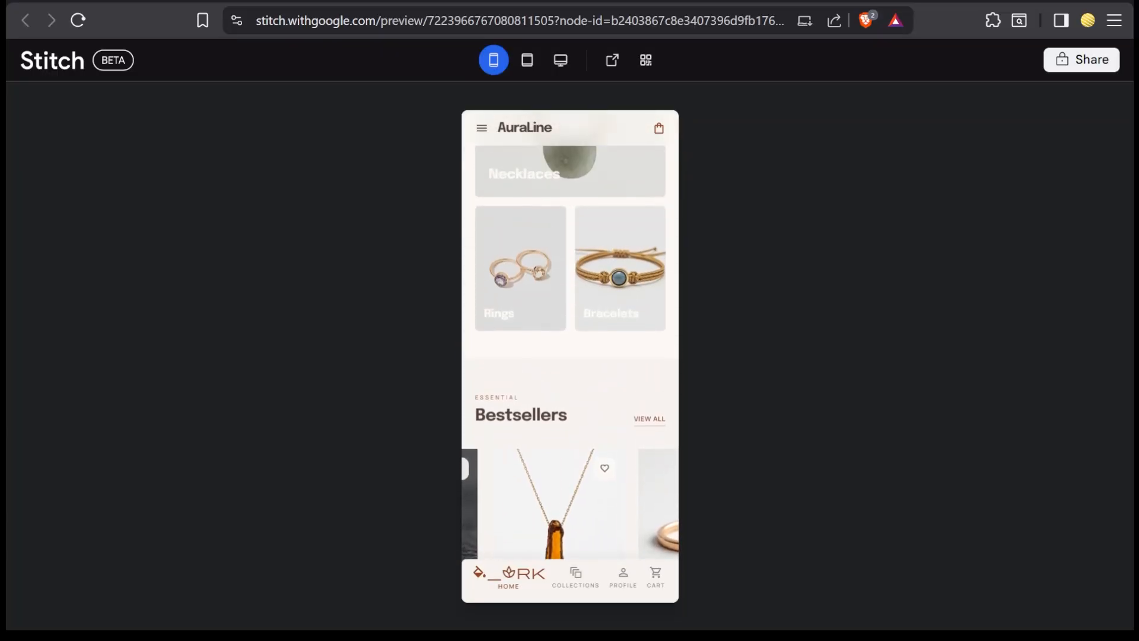
scroll(569, 356, "up", 3)
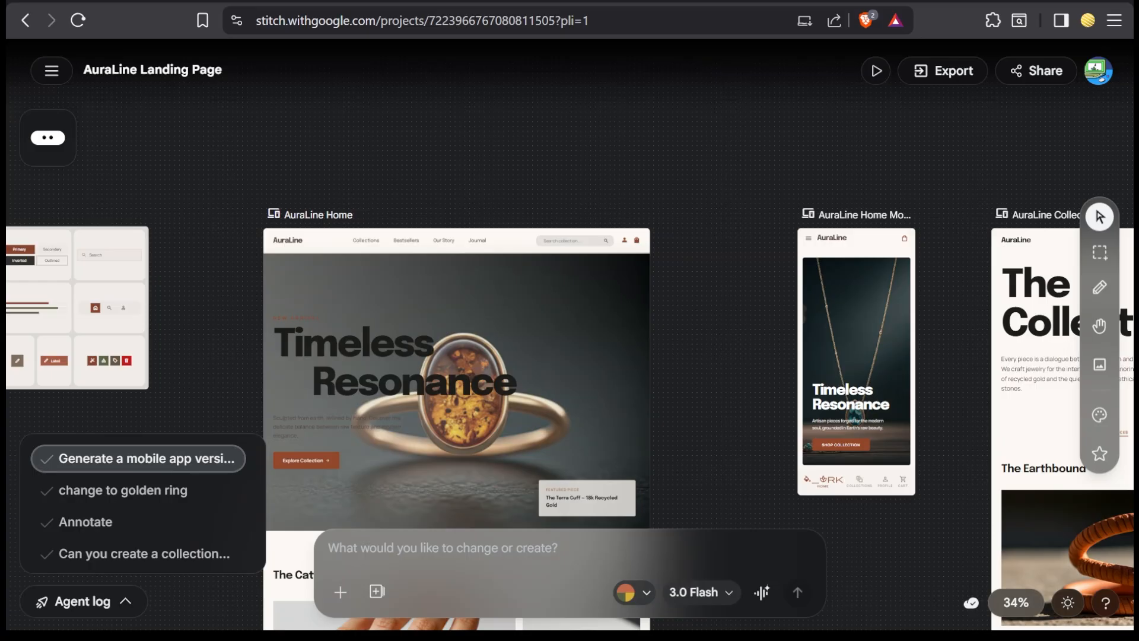
Step: Select the AuraLine Home, mobile AuraLine Home and AuraLine Collections screens together and open their export options
scroll(838, 270, "down", 3)
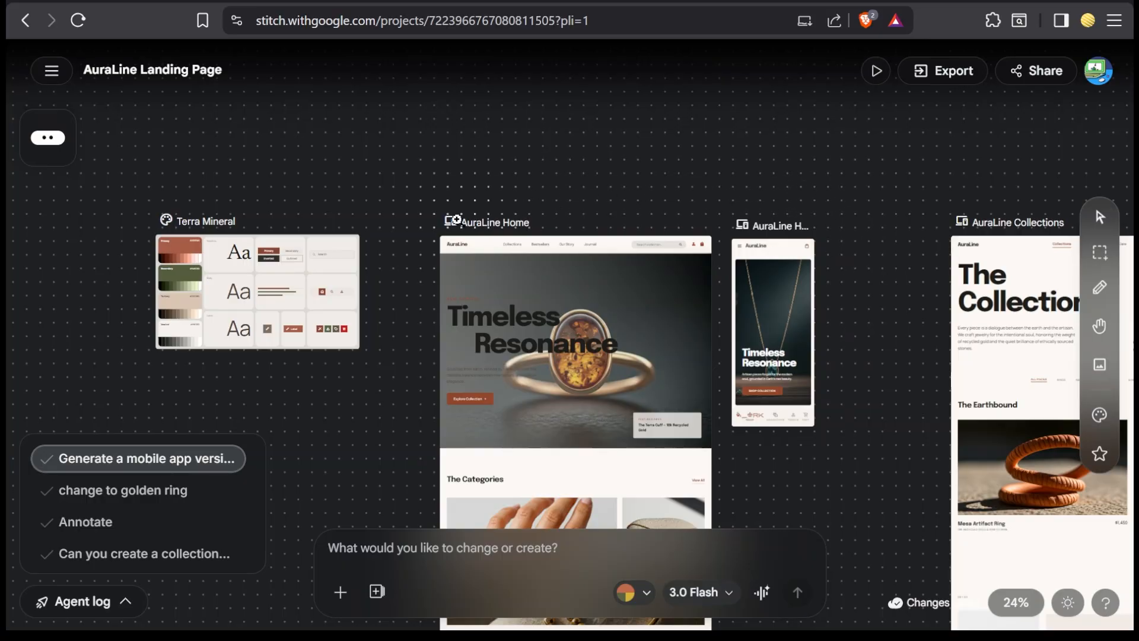
left_click(1106, 220)
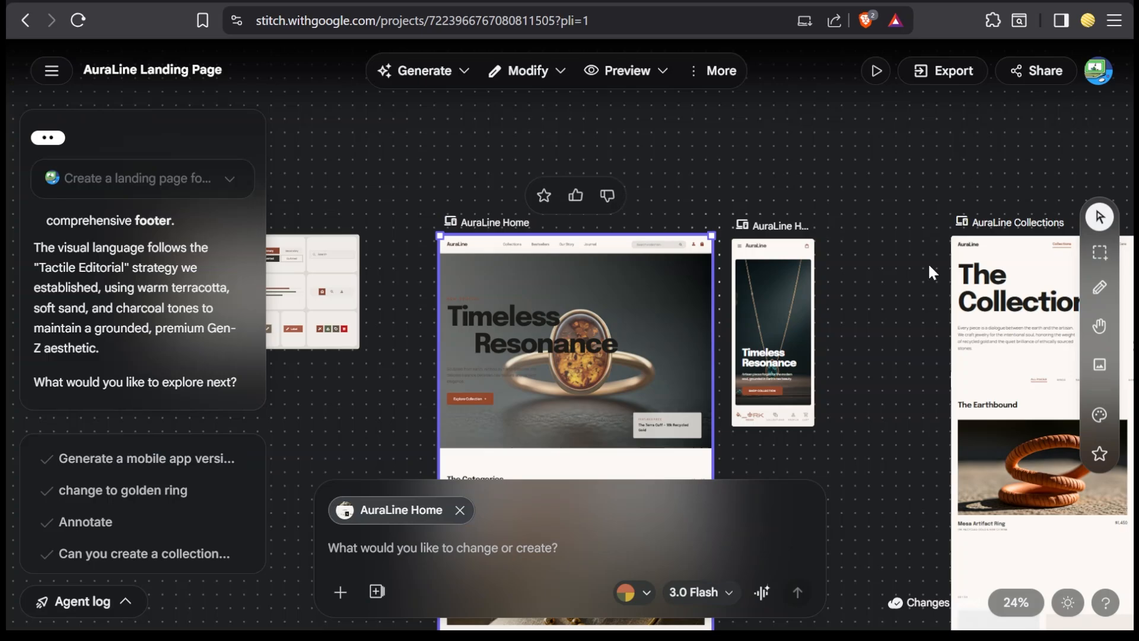
left_click(990, 279)
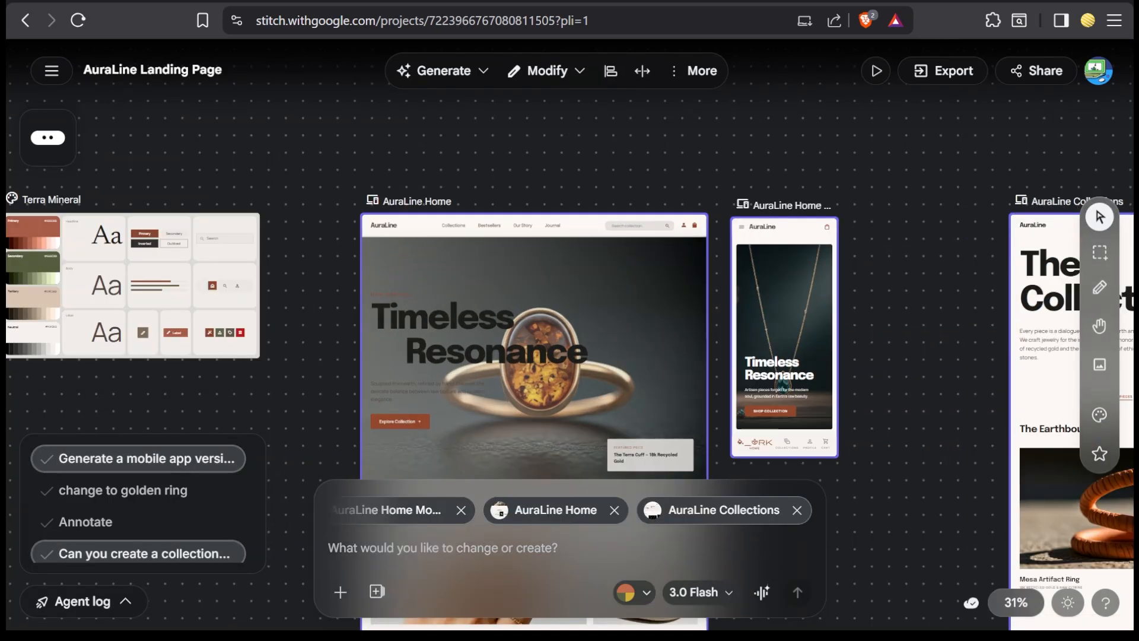
left_click(691, 71)
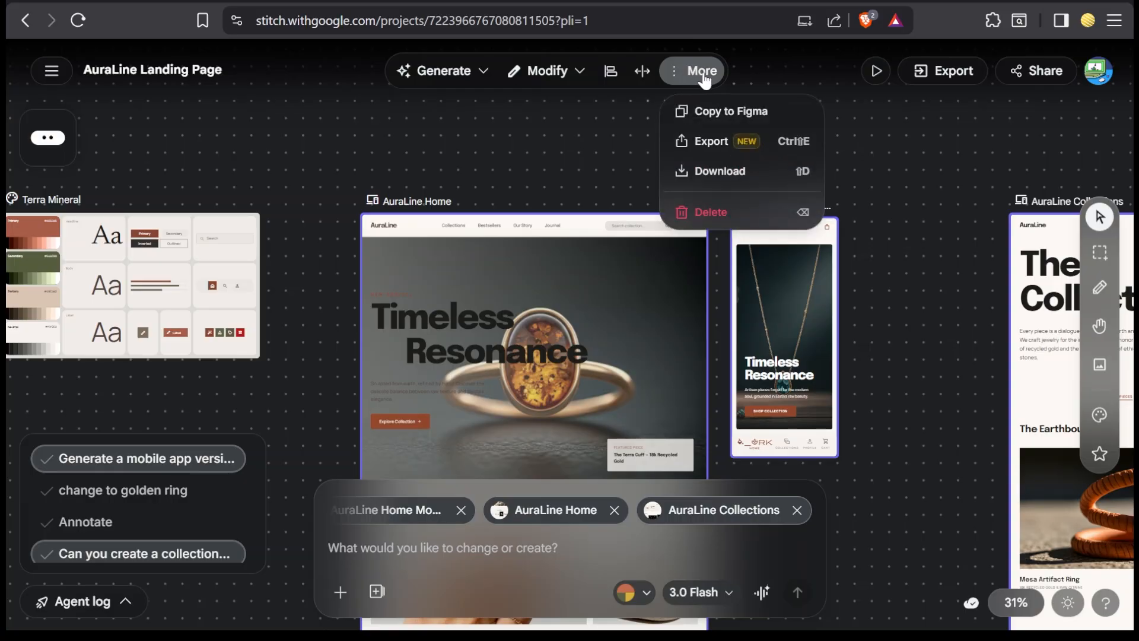
left_click(691, 70)
left_click(701, 75)
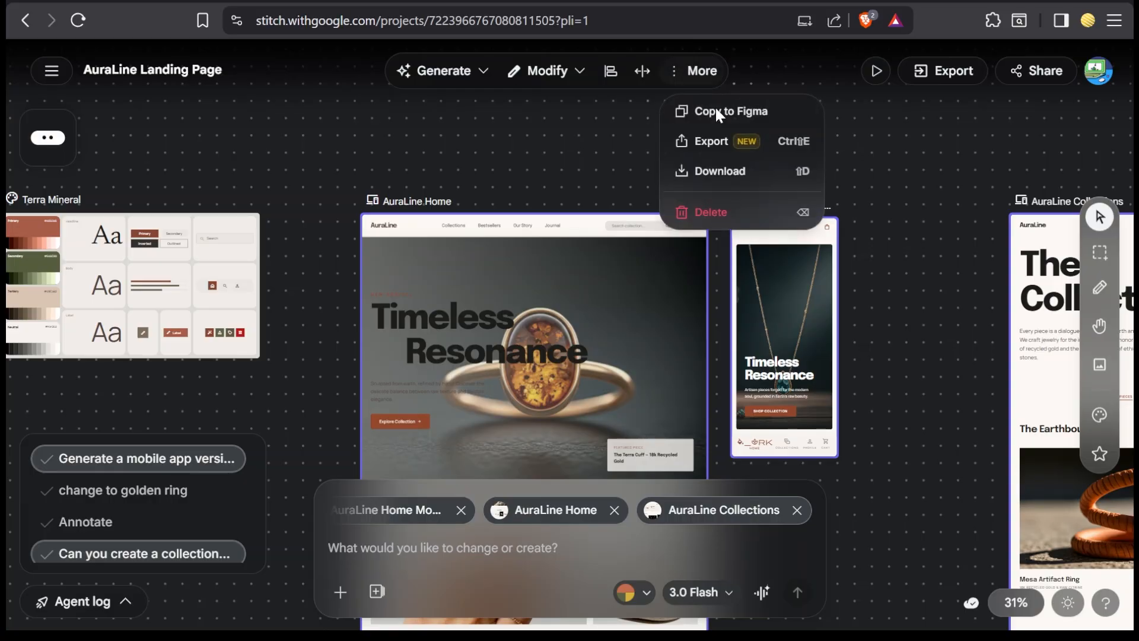
left_click(727, 140)
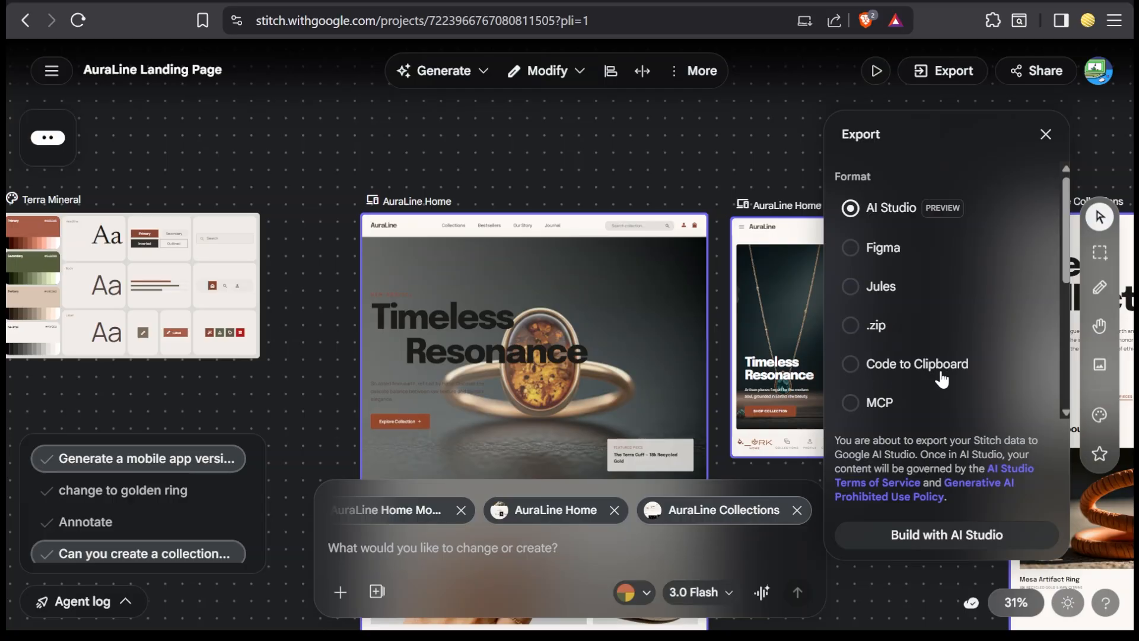
Step: Examine the MCP, Project Brief and Stitch React App export formats for the selected screens
left_click(854, 413)
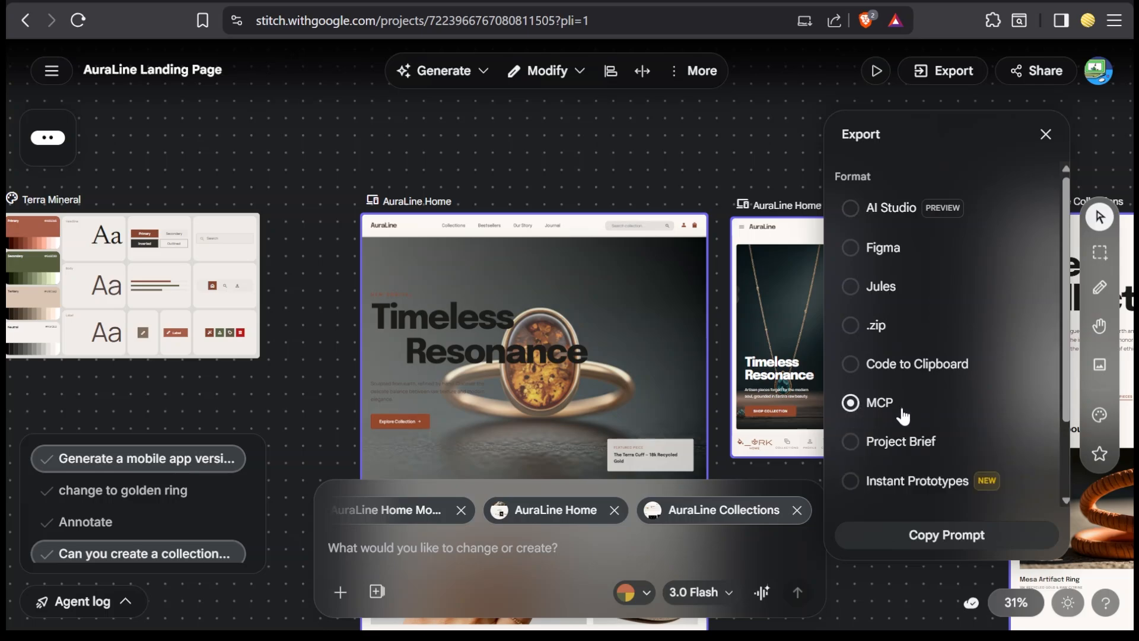
scroll(890, 392, "down", 2)
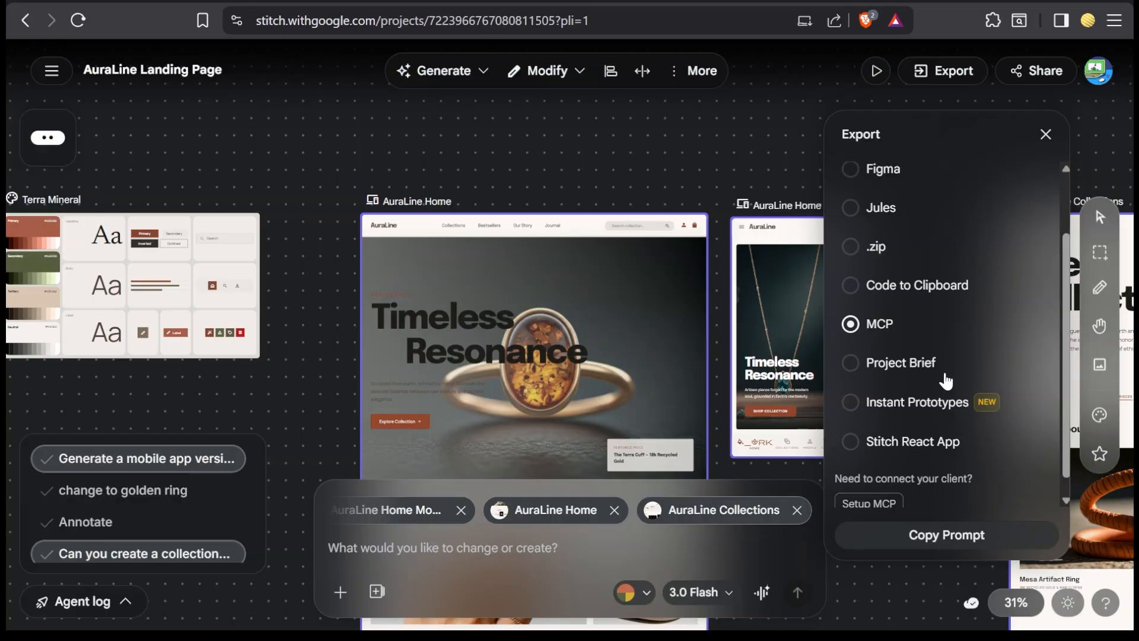
left_click(897, 373)
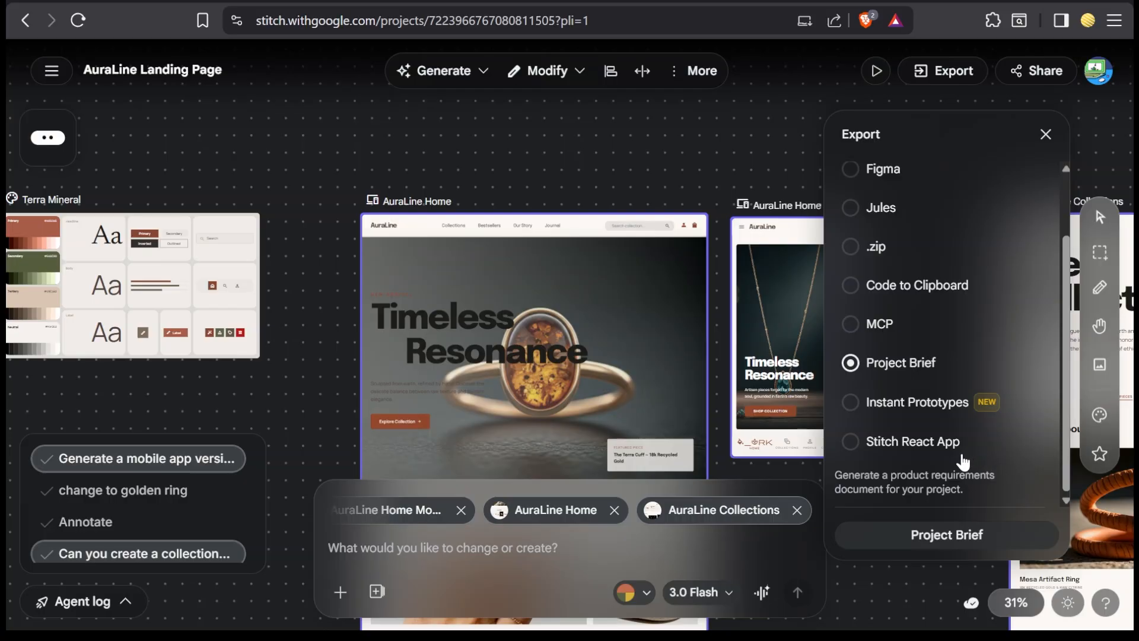
left_click(870, 454)
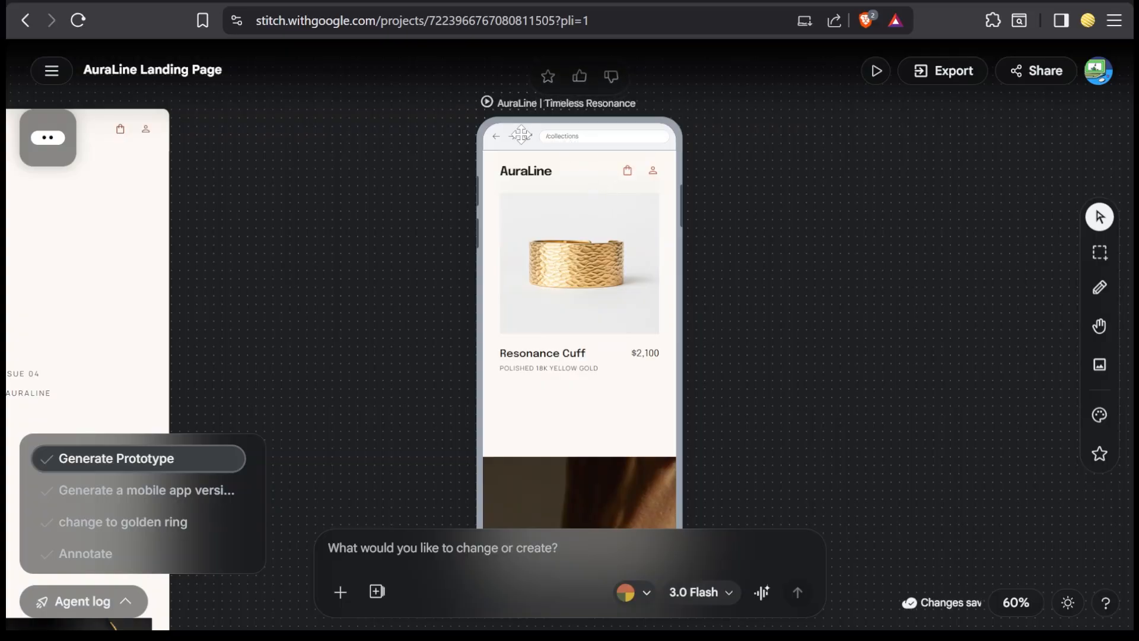
Step: Run the mobile AuraLine prototype interactively and review its collections page around the Resonance Cuff and the editorial story card
left_click(369, 70)
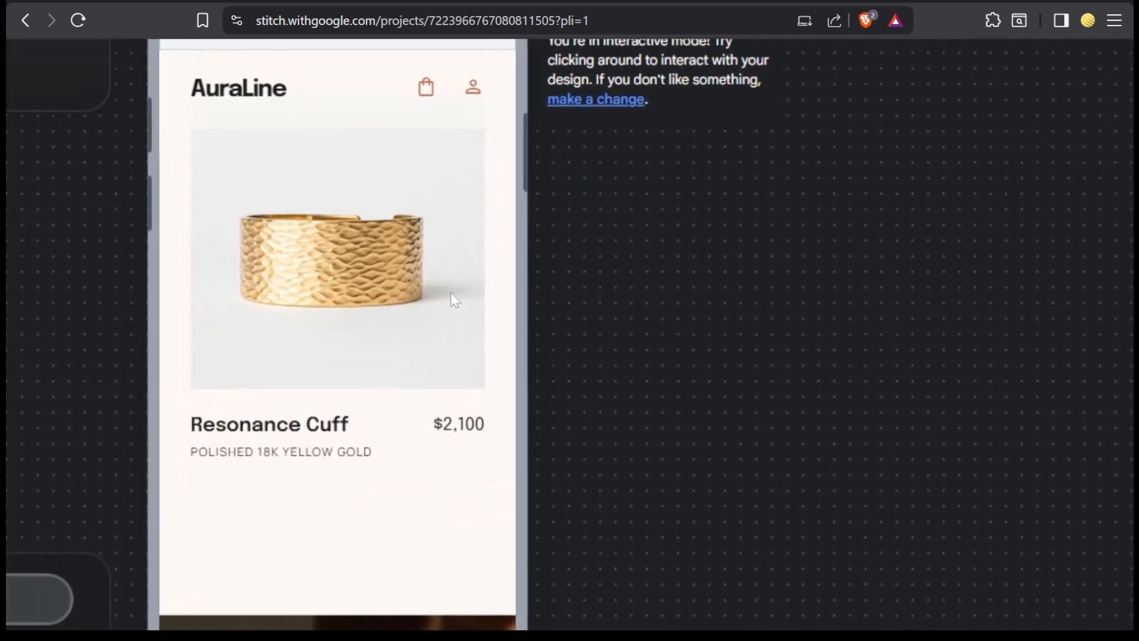
scroll(454, 300, "up", 15)
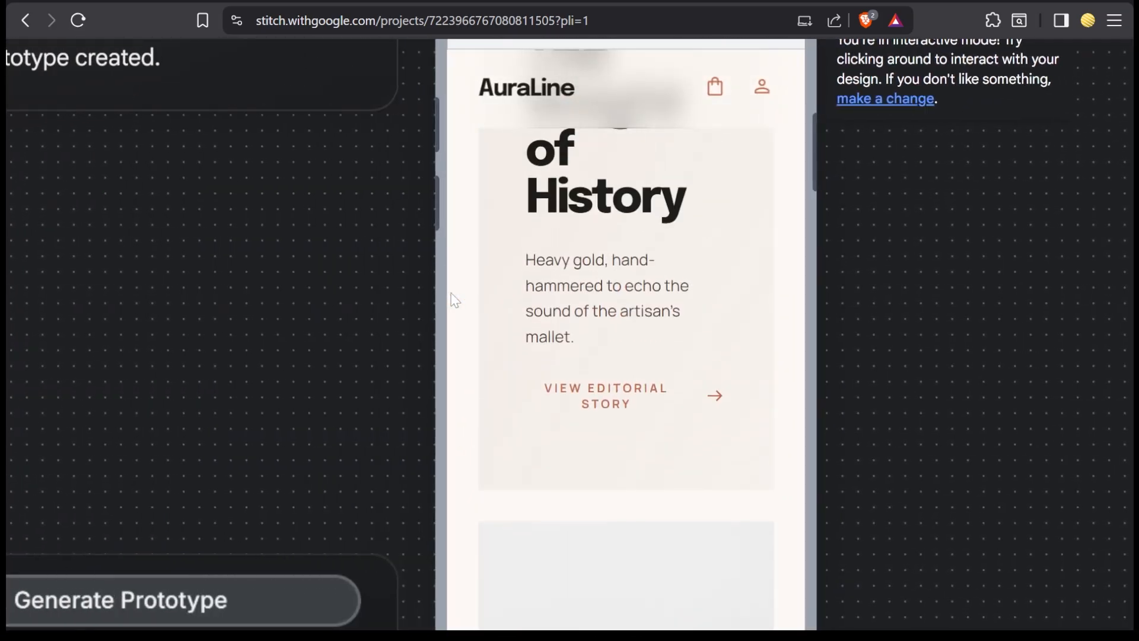
scroll(573, 299, "up", 10)
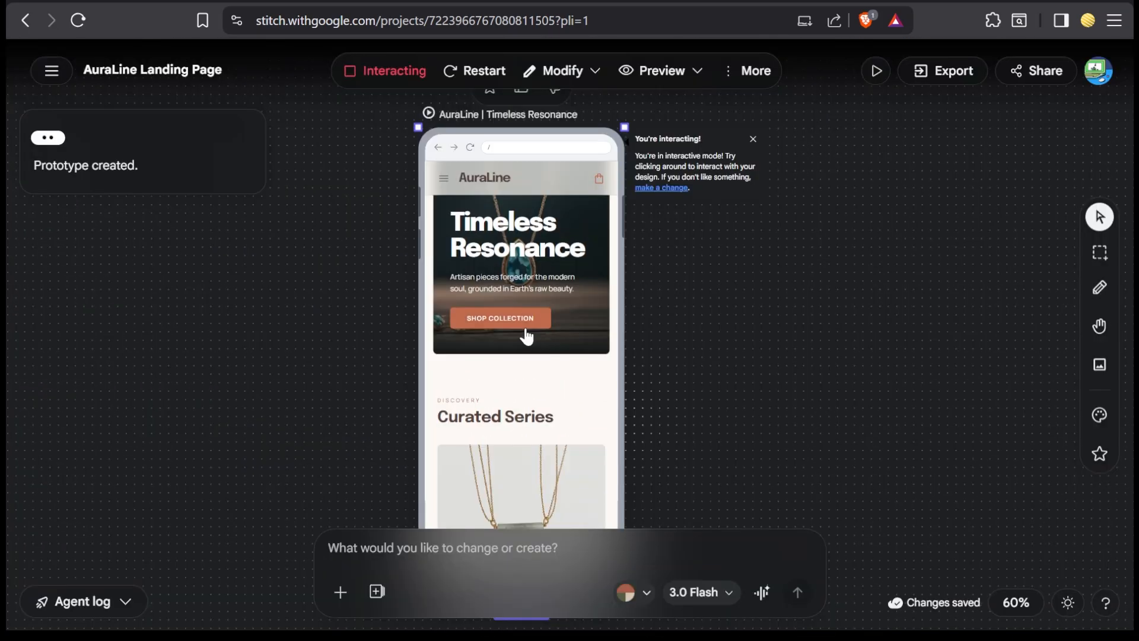
Step: Follow the prototype's Shop Collection link from the Timeless Resonance hero and look through The Bestsellers products on the explore page
left_click(519, 323)
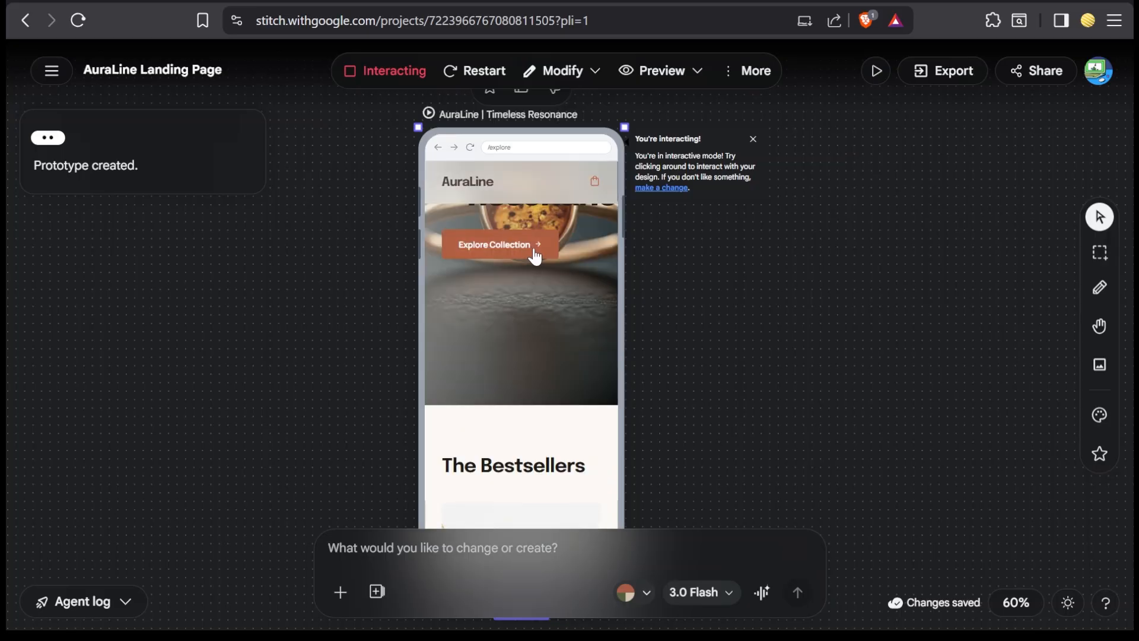
scroll(554, 323, "down", 6)
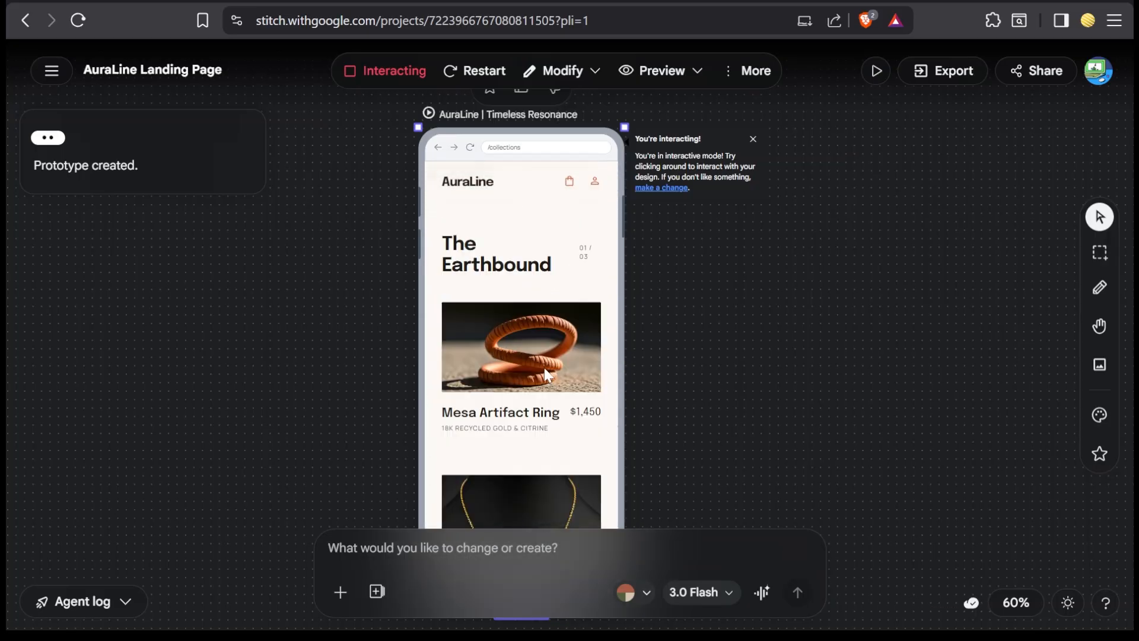
scroll(543, 368, "down", 4)
scroll(542, 368, "down", 10)
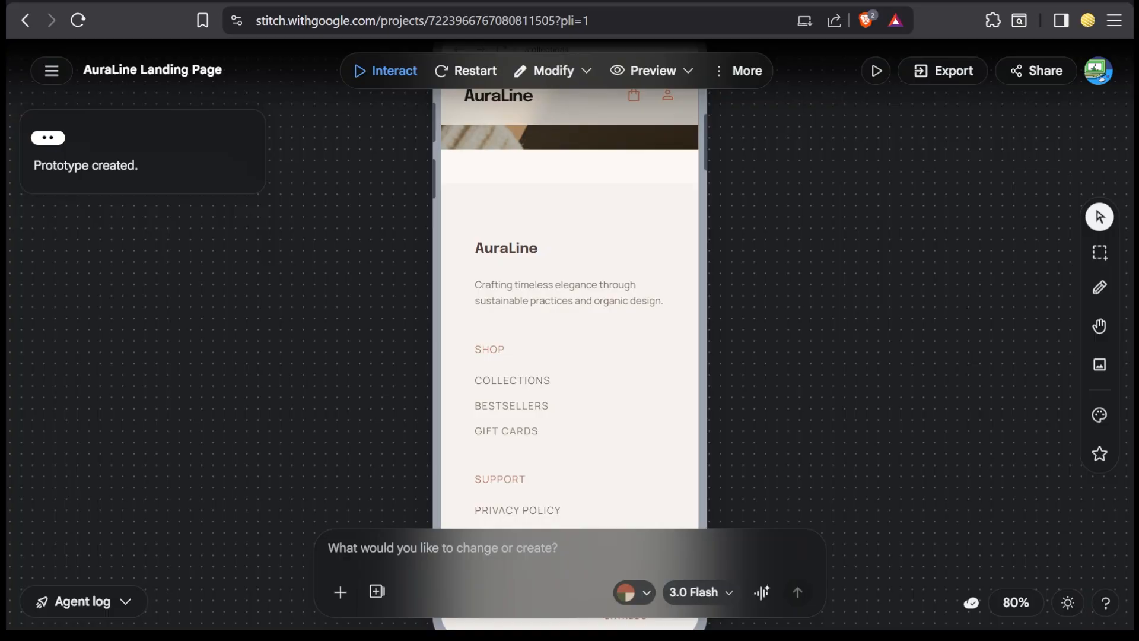
Step: Open the AuraLine Organic design system beside the Collections screen and read its DESIGN.md through to the end
scroll(743, 318, "left", 12)
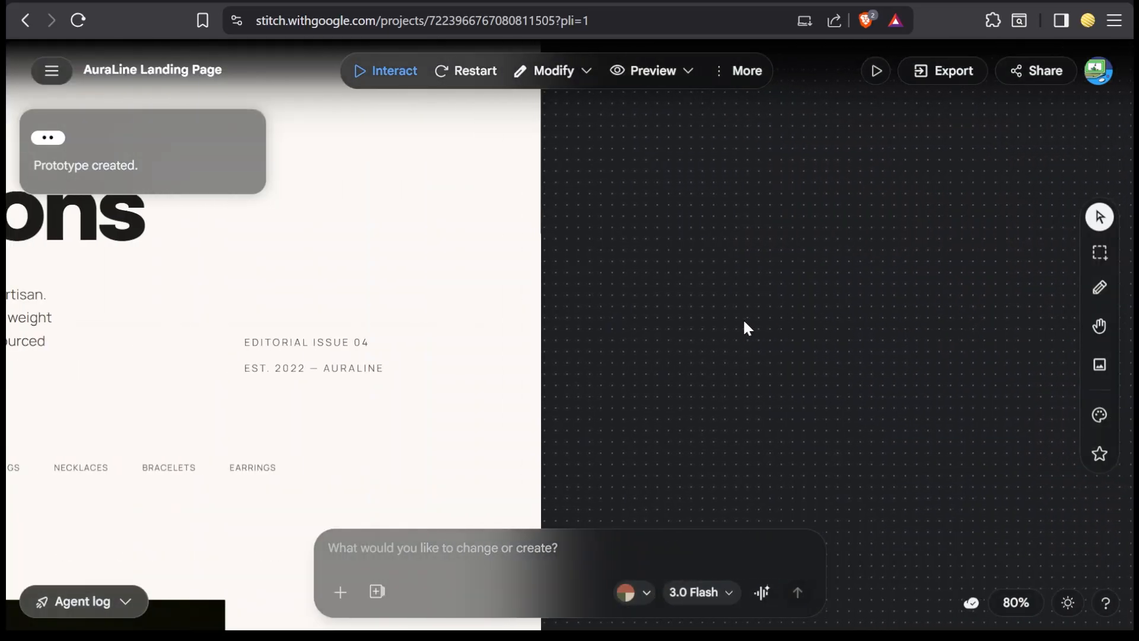
scroll(742, 318, "down", 2)
scroll(742, 318, "down", 2)
scroll(742, 318, "left", 8)
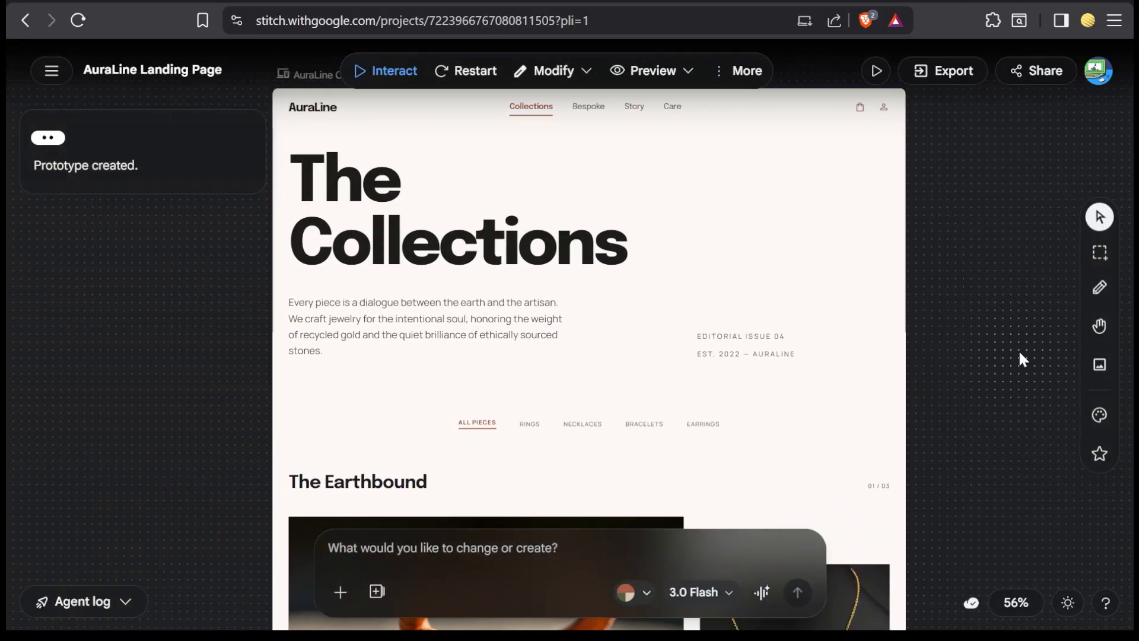
left_click(1099, 416)
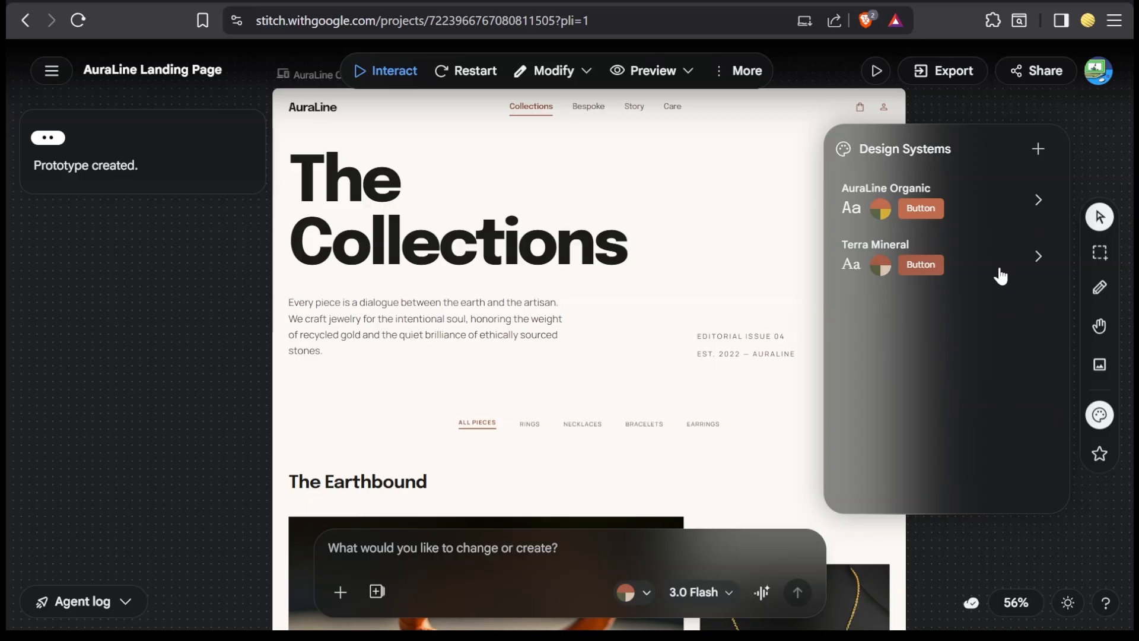
left_click(1038, 202)
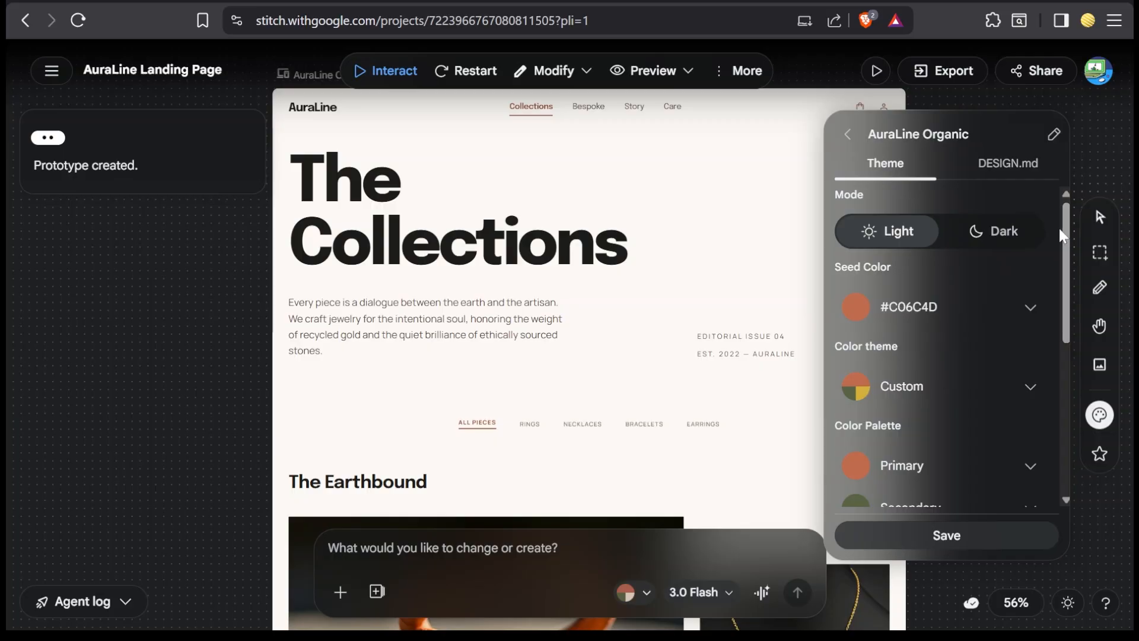
left_click(1003, 169)
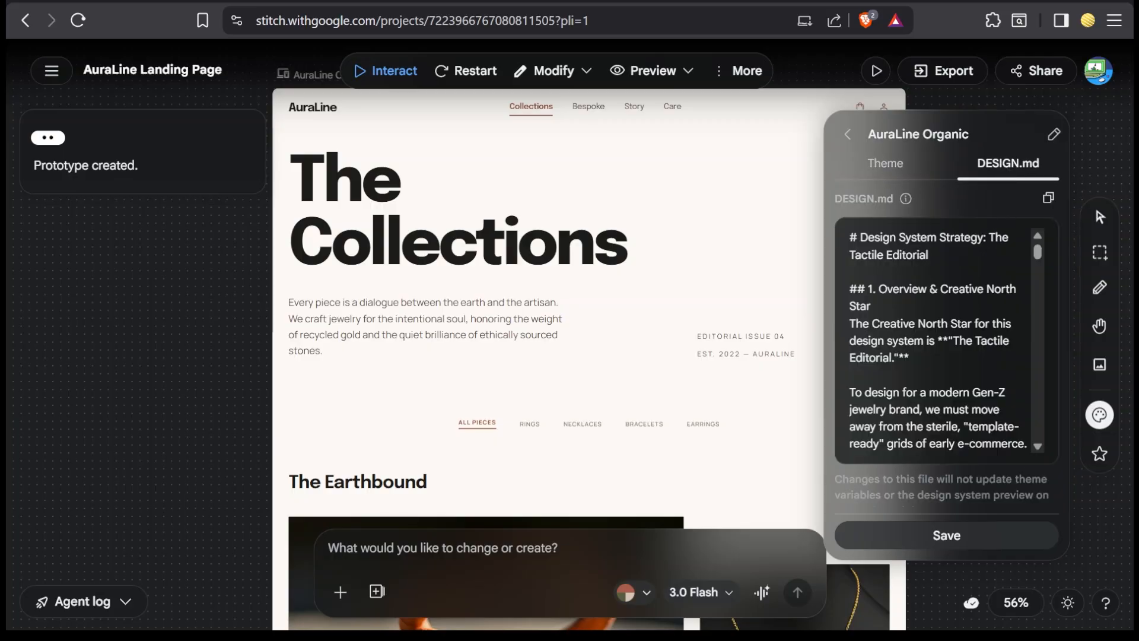
left_click_drag(1033, 259, 1044, 438)
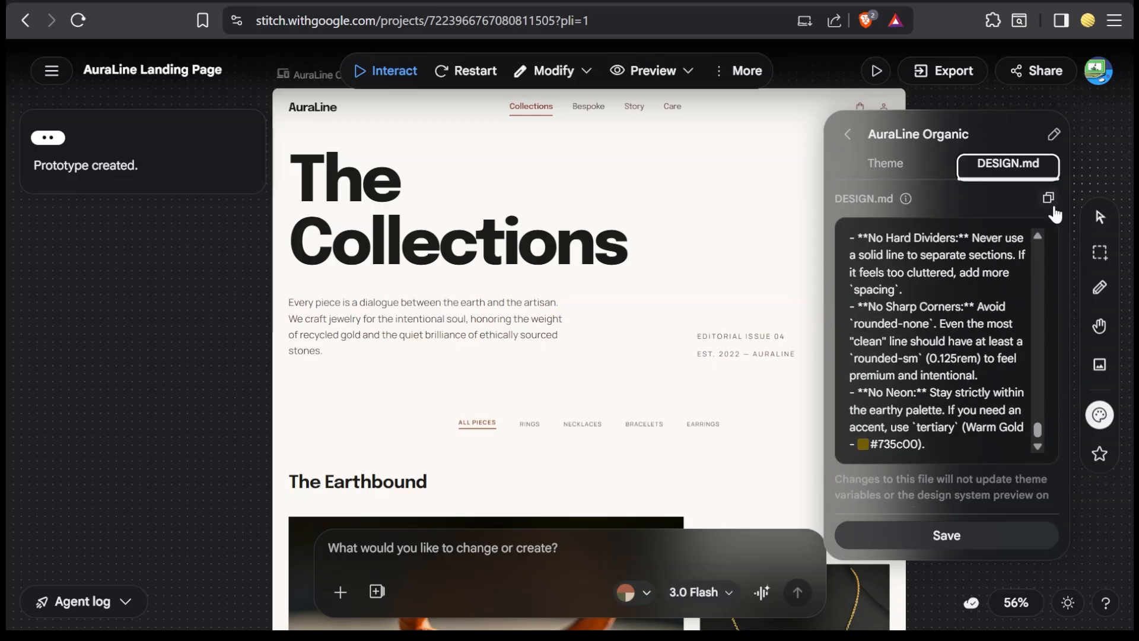